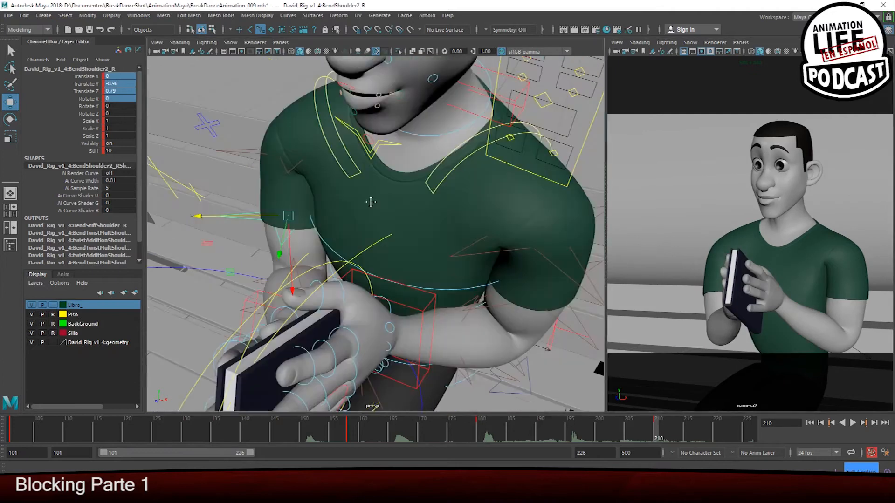
Shape the right corner of the open mouth at frame 180 with the right lower-lip and lip-corner controls
{"action": "right_click_drag", "start_coordinate": [369, 200], "coordinate": [345, 264], "text": "alt"}
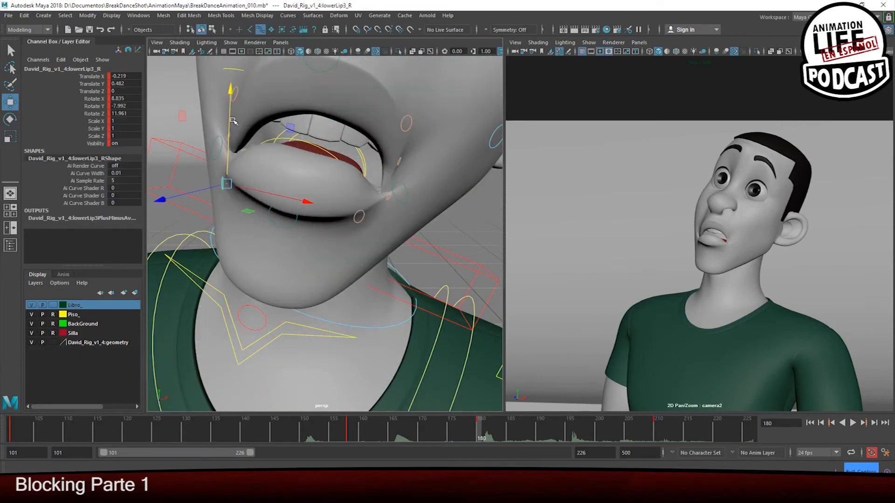
{"action": "left_click", "coordinate": [436, 318]}
{"action": "left_click", "coordinate": [221, 203]}
{"action": "left_click_drag", "start_coordinate": [234, 181], "coordinate": [232, 187]}
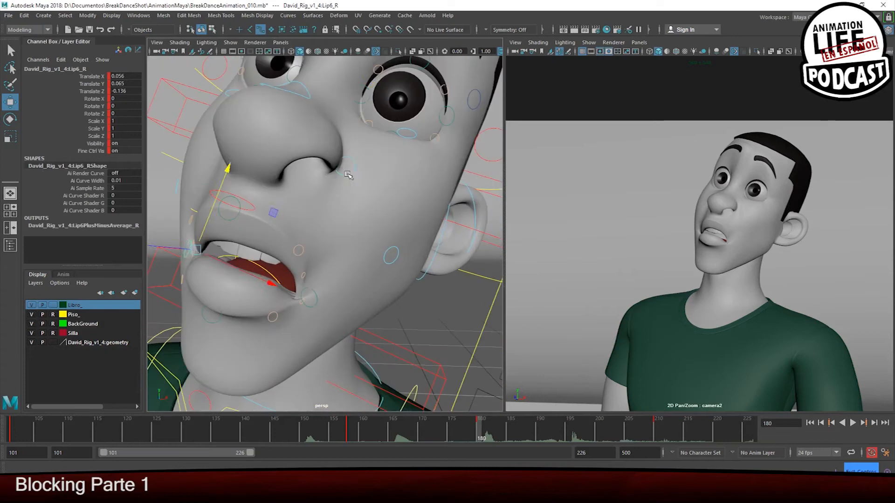
{"action": "left_click", "coordinate": [316, 148]}
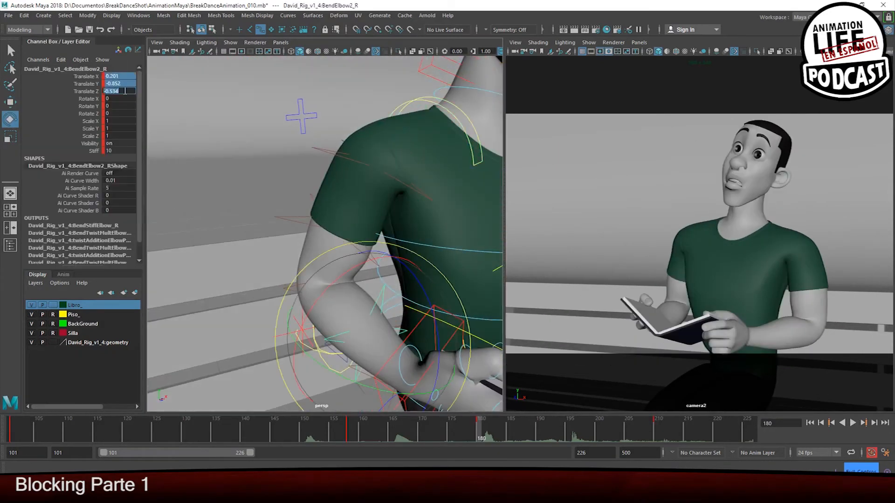
Move the right shoulder bend control at frame 180 to about X 0.425, Y 0.425, Z -0.442
{"action": "left_click", "coordinate": [272, 199]}
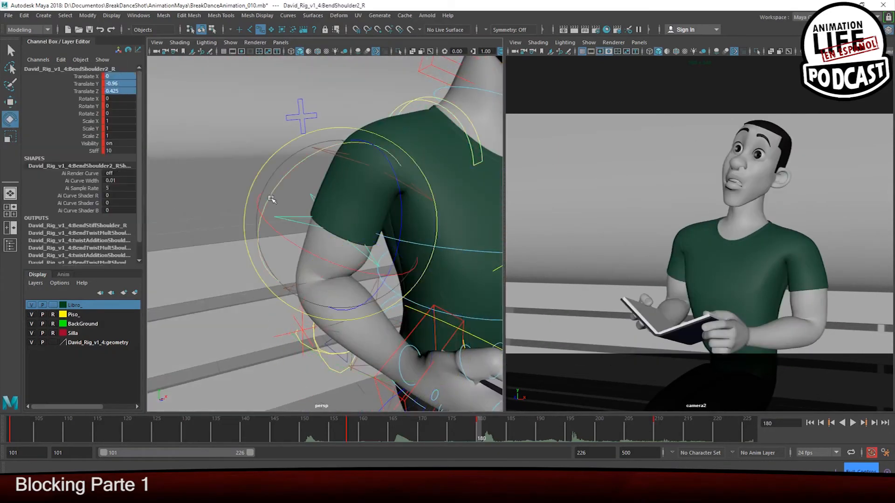
{"action": "left_click_drag", "start_coordinate": [377, 219], "coordinate": [303, 220], "text": "alt"}
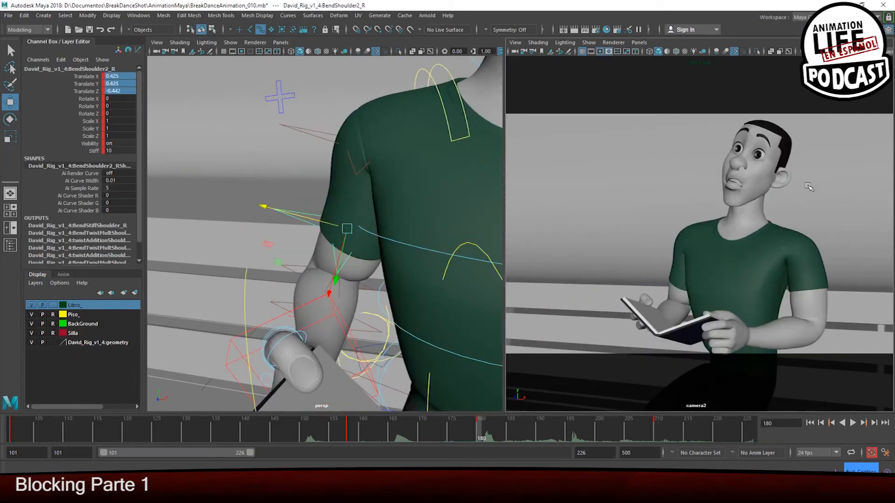
{"action": "key", "text": "."}
Select the chest control at frame 210 and refine the torso and shoulder controls on the keyed pose
{"action": "left_click_drag", "start_coordinate": [471, 261], "coordinate": [327, 229], "text": "alt"}
{"action": "left_click", "coordinate": [373, 262]}
{"action": "left_click", "coordinate": [424, 213]}
{"action": "left_click", "coordinate": [424, 213]}
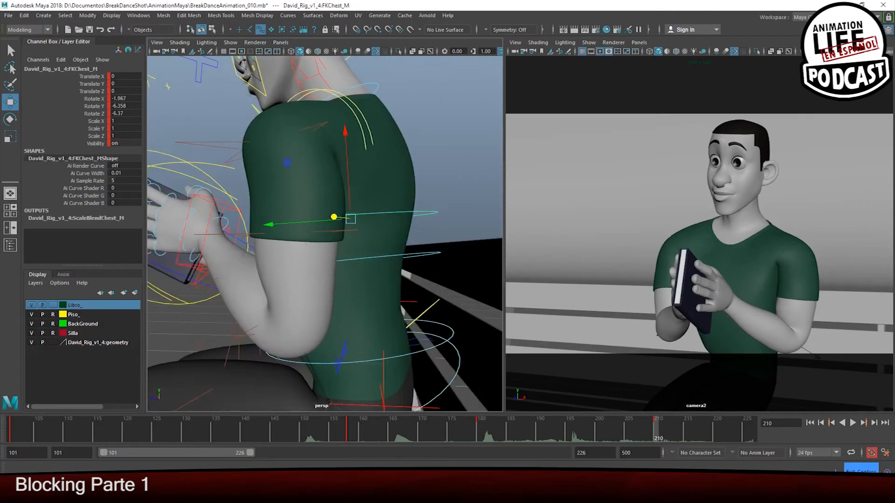
{"action": "key", "text": "."}
{"action": "left_click", "coordinate": [372, 134]}
{"action": "left_click_drag", "start_coordinate": [307, 172], "coordinate": [308, 150]}
Rotate the right scapula control to adjust the shoulder in the frame 210 pose
{"action": "key", "text": "."}
{"action": "left_click", "coordinate": [305, 148]}
{"action": "key", "text": "e"}
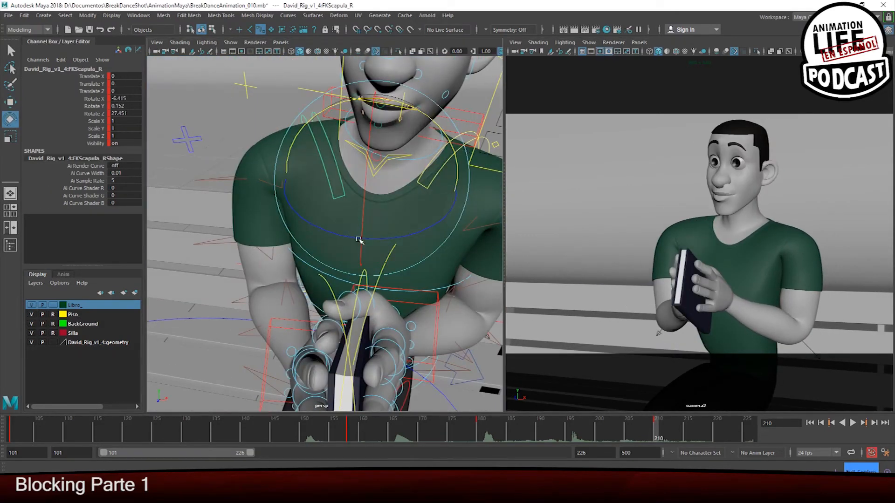
{"action": "left_click_drag", "start_coordinate": [408, 223], "coordinate": [463, 222]}
Step to the frame 180 key and rotate the left scapula control to adjust that shoulder
{"action": "key", "text": "."}
{"action": "key", "text": "."}
{"action": "left_click", "coordinate": [439, 172]}
{"action": "left_click_drag", "start_coordinate": [399, 192], "coordinate": [390, 176]}
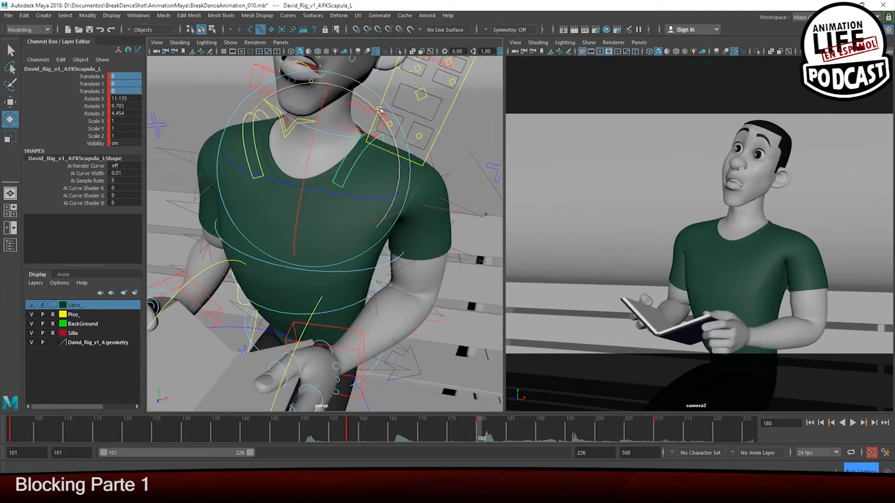
Step through the key poses and refine the rotation of an upper-body control
{"action": "key", "text": "."}
{"action": "key", "text": "."}
{"action": "key", "text": "w"}
{"action": "left_click", "coordinate": [287, 117]}
{"action": "key", "text": "."}
{"action": "middle_click_drag", "start_coordinate": [284, 105], "coordinate": [274, 173], "text": "alt"}
{"action": "left_click", "coordinate": [336, 194]}
{"action": "key", "text": "e"}
{"action": "left_click_drag", "start_coordinate": [299, 167], "coordinate": [339, 154]}
{"action": "key", "text": "."}
Select another upper-body control and rotate it slightly to refine the pose
{"action": "left_click", "coordinate": [752, 174]}
{"action": "left_click", "coordinate": [249, 249]}
{"action": "middle_click_drag", "start_coordinate": [309, 214], "coordinate": [361, 143], "text": "alt"}
{"action": "left_click_drag", "start_coordinate": [346, 119], "coordinate": [339, 116]}
{"action": "key", "text": "."}
Move the left eyebrow control at frame 210 to about X 0.194, Y -0.143, and select the right inner brow control
{"action": "middle_click_drag", "start_coordinate": [369, 89], "coordinate": [361, 252], "text": "alt"}
{"action": "right_click_drag", "start_coordinate": [361, 209], "coordinate": [558, 172], "text": "alt"}
{"action": "middle_click_drag", "start_coordinate": [423, 86], "coordinate": [400, 162], "text": "alt"}
{"action": "left_click", "coordinate": [400, 162]}
{"action": "key", "text": "w"}
{"action": "right_click_drag", "start_coordinate": [400, 162], "coordinate": [345, 177], "text": "alt"}
{"action": "middle_click_drag", "start_coordinate": [420, 215], "coordinate": [377, 200], "text": "alt"}
{"action": "left_click", "coordinate": [467, 221]}
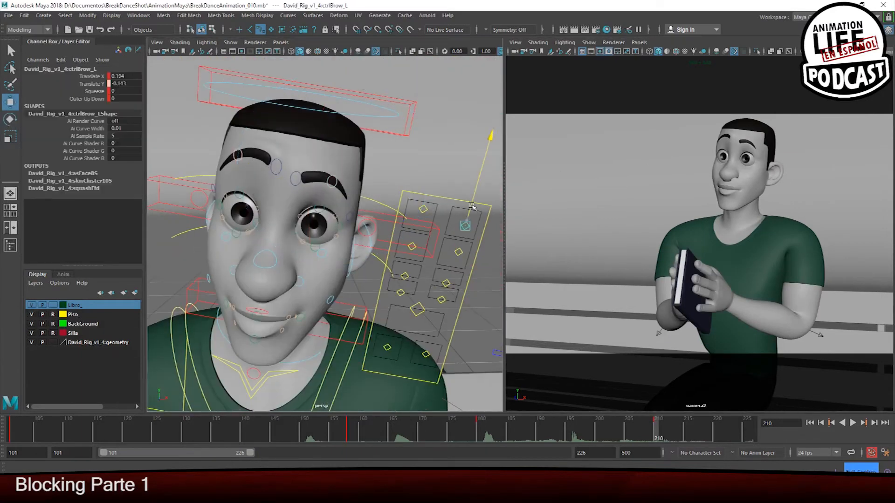
{"action": "left_click", "coordinate": [277, 185]}
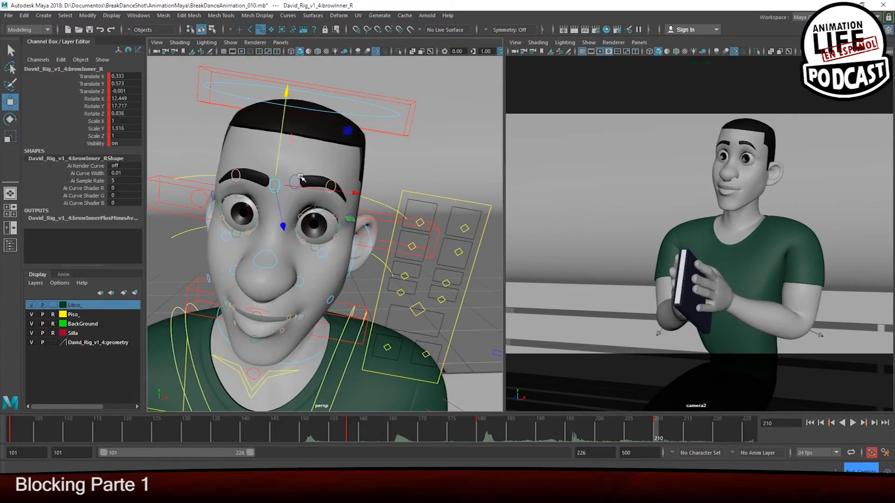
Turn on 2D pan/zoom in the camera2 view and lower both upper eyelids with Upper Lid set to 8
{"action": "left_click", "coordinate": [560, 52]}
{"action": "left_click_drag", "start_coordinate": [382, 205], "coordinate": [350, 191], "text": "alt"}
{"action": "left_click", "coordinate": [414, 222]}
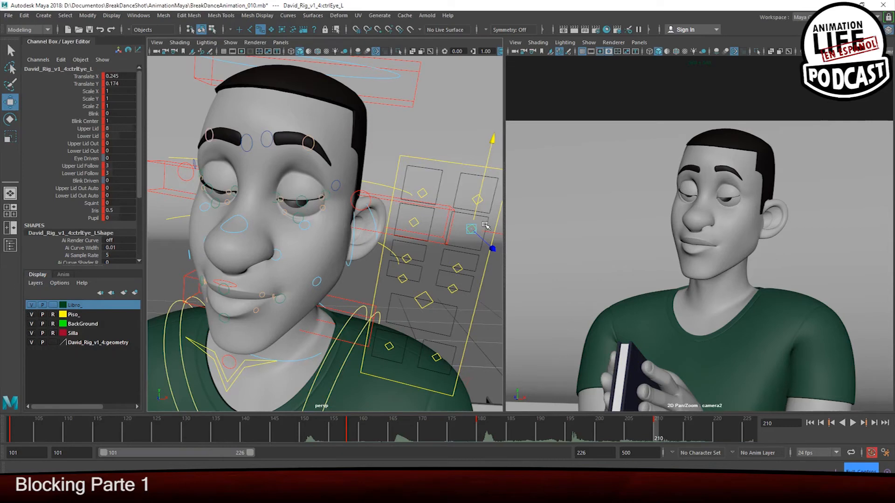
Adjust the individual eyelid controls around the half-closed eyes in the frame 210 pose
{"action": "right_click_drag", "start_coordinate": [251, 198], "coordinate": [331, 187], "text": "alt"}
{"action": "left_click", "coordinate": [384, 138]}
{"action": "left_click", "coordinate": [295, 140]}
{"action": "left_click", "coordinate": [372, 124]}
{"action": "left_click_drag", "start_coordinate": [251, 207], "coordinate": [275, 209], "text": "alt"}
{"action": "left_click", "coordinate": [277, 210]}
{"action": "left_click_drag", "start_coordinate": [299, 176], "coordinate": [321, 193], "text": "alt"}
{"action": "left_click", "coordinate": [320, 193]}
{"action": "left_click", "coordinate": [248, 189]}
{"action": "left_click_drag", "start_coordinate": [254, 198], "coordinate": [283, 190], "text": "alt"}
{"action": "middle_click_drag", "start_coordinate": [254, 154], "coordinate": [253, 128]}
Shape the outer corner of the right eye by shifting its outer upper- and lower-lid controls vertically
{"action": "left_click", "coordinate": [220, 165]}
{"action": "middle_click_drag", "start_coordinate": [222, 163], "coordinate": [225, 150]}
{"action": "middle_click_drag", "start_coordinate": [331, 178], "coordinate": [332, 177]}
{"action": "left_click", "coordinate": [218, 160]}
{"action": "middle_click_drag", "start_coordinate": [219, 160], "coordinate": [222, 172]}
{"action": "mouse_move", "coordinate": [222, 171]}
{"action": "left_mouse_down", "text": "alt"}
{"action": "mouse_move", "coordinate": [196, 180]}
{"action": "mouse_move", "coordinate": [229, 180]}
{"action": "left_mouse_up", "text": "alt"}
{"action": "left_click", "coordinate": [228, 207]}
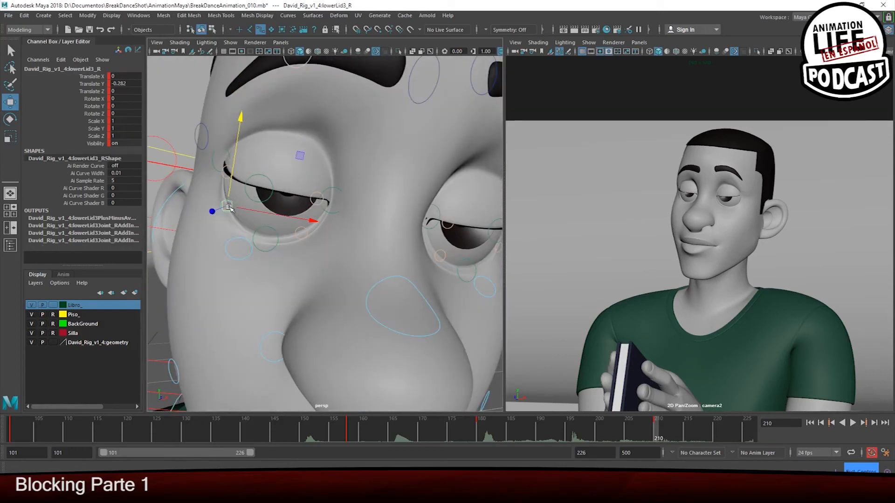
{"action": "middle_click_drag", "start_coordinate": [230, 169], "coordinate": [230, 166]}
Lower the eye aim control to about Translate Y -1.994 so the gaze points downward
{"action": "right_click_drag", "start_coordinate": [230, 166], "coordinate": [330, 254], "text": "alt"}
{"action": "left_click", "coordinate": [329, 253]}
{"action": "left_click_drag", "start_coordinate": [330, 253], "coordinate": [280, 247], "text": "alt"}
{"action": "left_click_drag", "start_coordinate": [168, 175], "coordinate": [171, 299]}
{"action": "middle_click", "coordinate": [650, 272]}
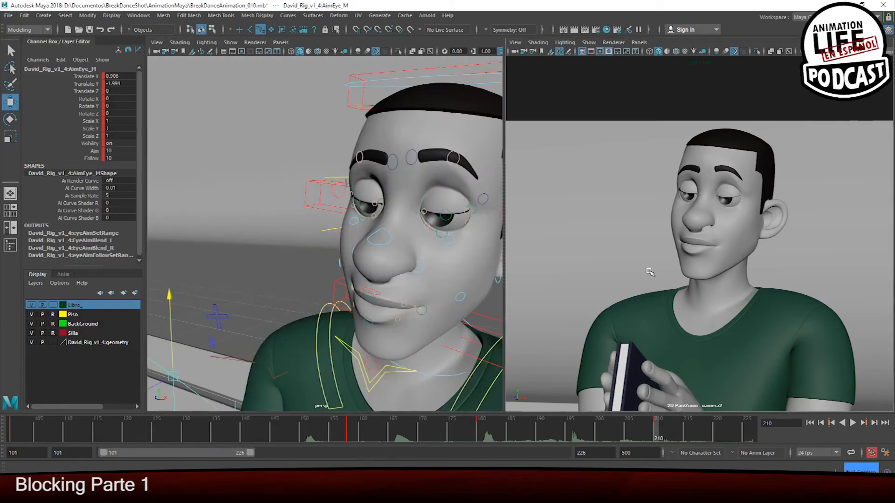
Switch the camera2 view to textured display to review the expression
{"action": "left_click", "coordinate": [667, 51]}
{"action": "left_click", "coordinate": [667, 52]}
{"action": "left_click", "coordinate": [685, 51]}
Change the eye control's Upper Lid value and nudge an eyelid control slightly upward
{"action": "left_click_drag", "start_coordinate": [410, 214], "coordinate": [360, 216], "text": "alt"}
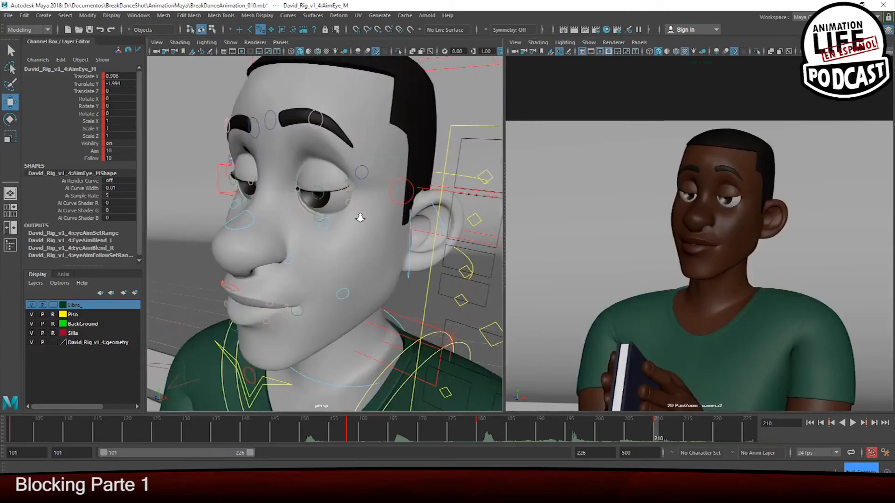
{"action": "right_click_drag", "start_coordinate": [360, 215], "coordinate": [322, 222], "text": "alt"}
{"action": "left_click", "coordinate": [448, 228]}
{"action": "left_click_drag", "start_coordinate": [116, 128], "coordinate": [129, 128], "text": "ctrl"}
{"action": "left_click_drag", "start_coordinate": [299, 224], "coordinate": [331, 222], "text": "alt"}
{"action": "right_click_drag", "start_coordinate": [331, 221], "coordinate": [420, 210], "text": "alt"}
{"action": "left_click", "coordinate": [358, 218]}
{"action": "middle_click_drag", "start_coordinate": [327, 150], "coordinate": [327, 146]}
Reopen the eyes at frame 210 by setting the eye controls' Upper Lid to 0
{"action": "right_click_drag", "start_coordinate": [494, 254], "coordinate": [463, 255], "text": "alt"}
{"action": "left_click_drag", "start_coordinate": [463, 256], "coordinate": [481, 248], "text": "alt"}
{"action": "left_click", "coordinate": [446, 217]}
{"action": "left_click", "coordinate": [461, 287]}
{"action": "middle_click_drag", "start_coordinate": [461, 288], "coordinate": [480, 378]}
{"action": "left_click", "coordinate": [454, 226]}
{"action": "left_click", "coordinate": [127, 128]}
{"action": "type", "text": "0"}
{"action": "key", "text": "Return"}
Examine the lid and brow controls around both eyes, ending on the right eyebrow's middle control
{"action": "middle_click_drag", "start_coordinate": [471, 247], "coordinate": [448, 246], "text": "alt"}
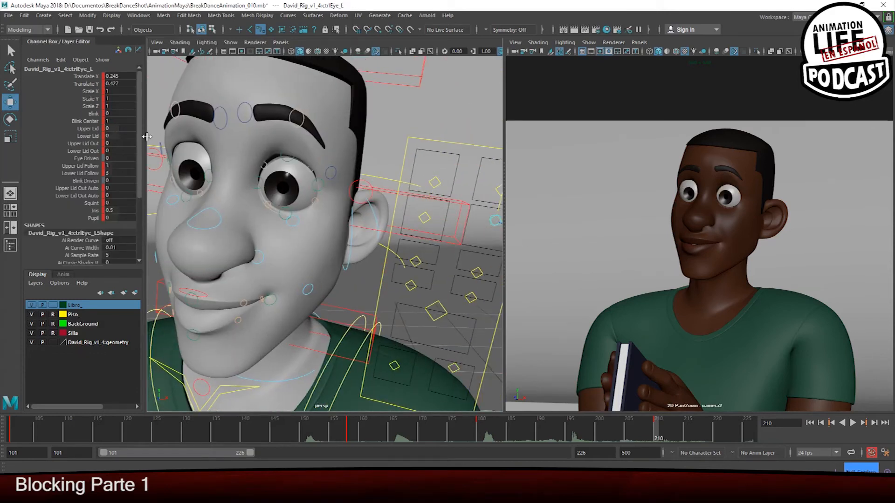
{"action": "right_click_drag", "start_coordinate": [289, 195], "coordinate": [355, 200], "text": "alt"}
{"action": "left_click_drag", "start_coordinate": [354, 201], "coordinate": [326, 219], "text": "alt"}
{"action": "left_click", "coordinate": [300, 160]}
{"action": "middle_click_drag", "start_coordinate": [261, 224], "coordinate": [420, 251], "text": "alt"}
{"action": "left_click", "coordinate": [221, 195]}
{"action": "left_click_drag", "start_coordinate": [298, 224], "coordinate": [279, 247], "text": "alt"}
{"action": "left_click", "coordinate": [283, 136]}
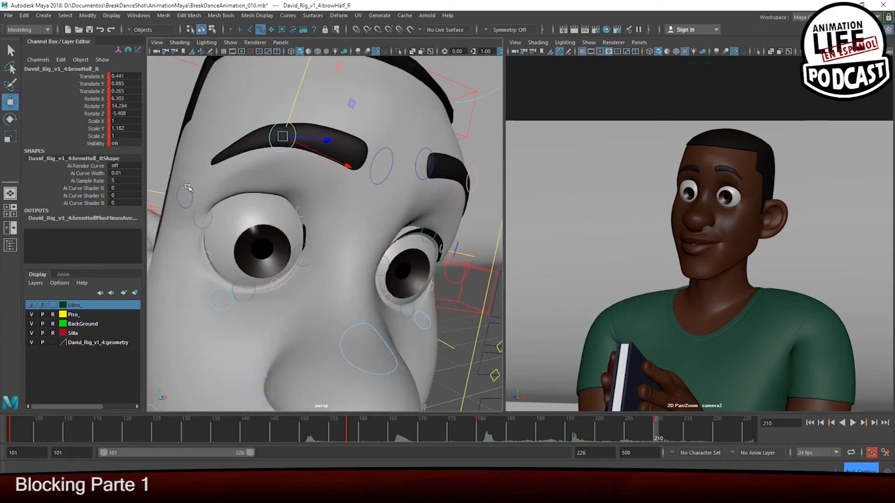
Set the Iris value of the eye controls to 1
{"action": "middle_click_drag", "start_coordinate": [420, 279], "coordinate": [354, 259], "text": "alt"}
{"action": "left_click", "coordinate": [475, 284]}
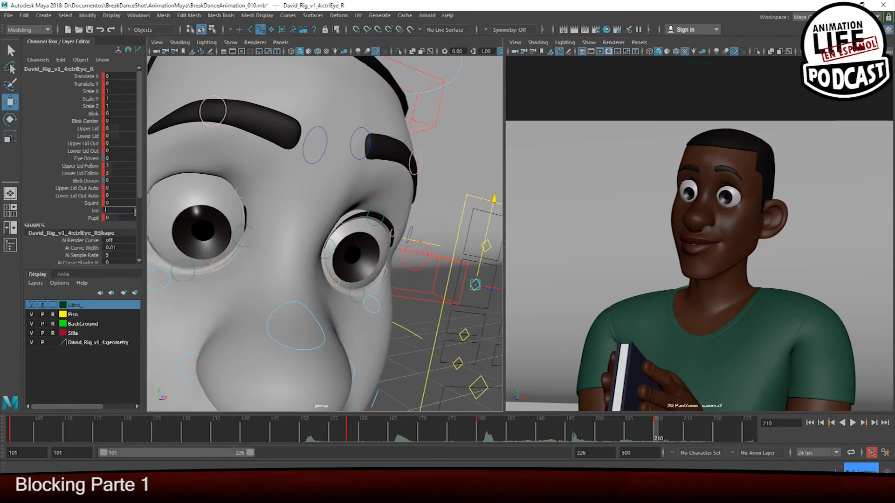
{"action": "right_click_drag", "start_coordinate": [370, 241], "coordinate": [326, 242], "text": "alt"}
{"action": "left_click", "coordinate": [480, 257]}
{"action": "left_click", "coordinate": [122, 211]}
{"action": "type", "text": "1"}
{"action": "key", "text": "Return"}
Set the right eye's Blink to 4 and adjust the translate and rotate channels of its inner upper-lid control
{"action": "mouse_move", "coordinate": [317, 205]}
{"action": "right_mouse_down", "text": "alt"}
{"action": "mouse_move", "coordinate": [365, 214]}
{"action": "mouse_move", "coordinate": [317, 220]}
{"action": "right_mouse_up", "text": "alt"}
{"action": "left_click", "coordinate": [450, 270]}
{"action": "left_click", "coordinate": [450, 271]}
{"action": "middle_click_drag", "start_coordinate": [279, 233], "coordinate": [342, 248], "text": "alt"}
{"action": "left_click", "coordinate": [219, 201]}
{"action": "left_click_drag", "start_coordinate": [126, 76], "coordinate": [131, 113]}
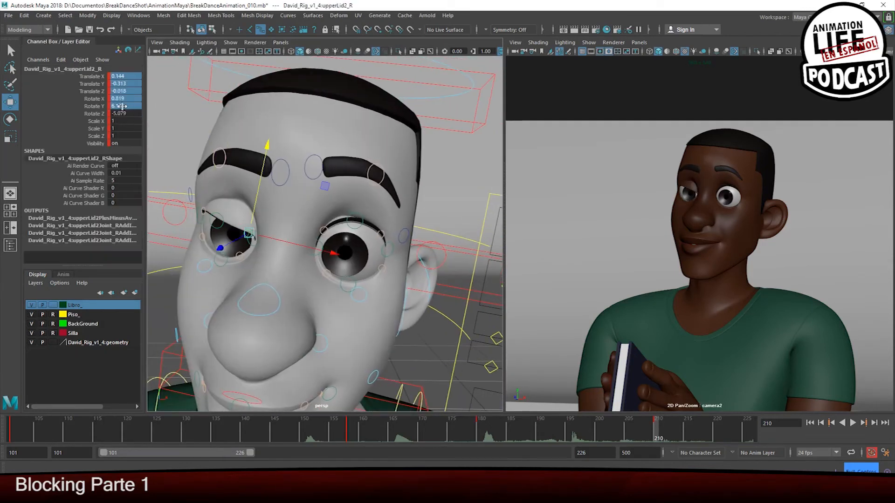
{"action": "left_click", "coordinate": [251, 242]}
{"action": "left_click_drag", "start_coordinate": [289, 224], "coordinate": [252, 219], "text": "alt"}
{"action": "left_click", "coordinate": [168, 201]}
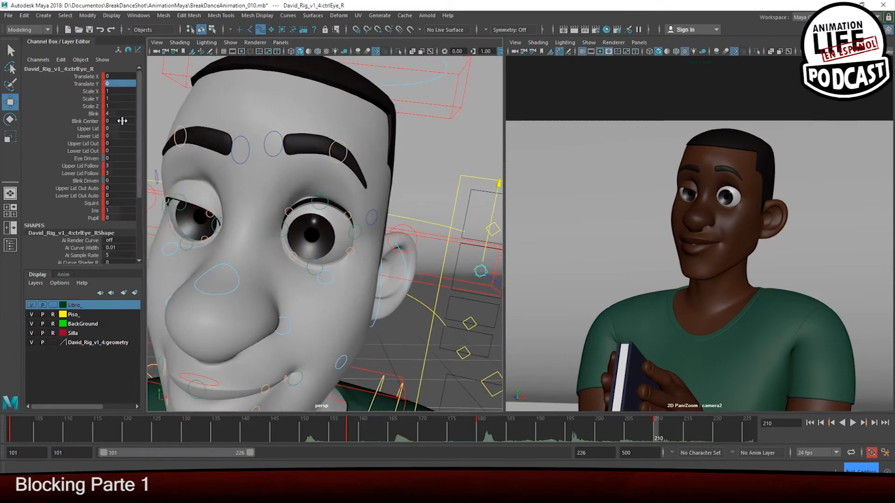
Raise the selected control by the right eye slightly and switch the view to plain shaded display
{"action": "right_click_drag", "start_coordinate": [261, 224], "coordinate": [322, 229], "text": "alt"}
{"action": "left_click", "coordinate": [230, 173]}
{"action": "left_click_drag", "start_coordinate": [240, 155], "coordinate": [242, 146]}
{"action": "key", "text": "5"}
Shape the left eye's upper lid, placing its inner upper-lid control at about Translate Y -0.247
{"action": "right_click_drag", "start_coordinate": [276, 197], "coordinate": [321, 210], "text": "alt"}
{"action": "mouse_move", "coordinate": [299, 210]}
{"action": "left_mouse_down", "text": "alt"}
{"action": "mouse_move", "coordinate": [312, 226]}
{"action": "mouse_move", "coordinate": [299, 205]}
{"action": "mouse_move", "coordinate": [324, 198]}
{"action": "left_mouse_up", "text": "alt"}
{"action": "left_click_drag", "start_coordinate": [324, 198], "coordinate": [235, 219], "text": "alt"}
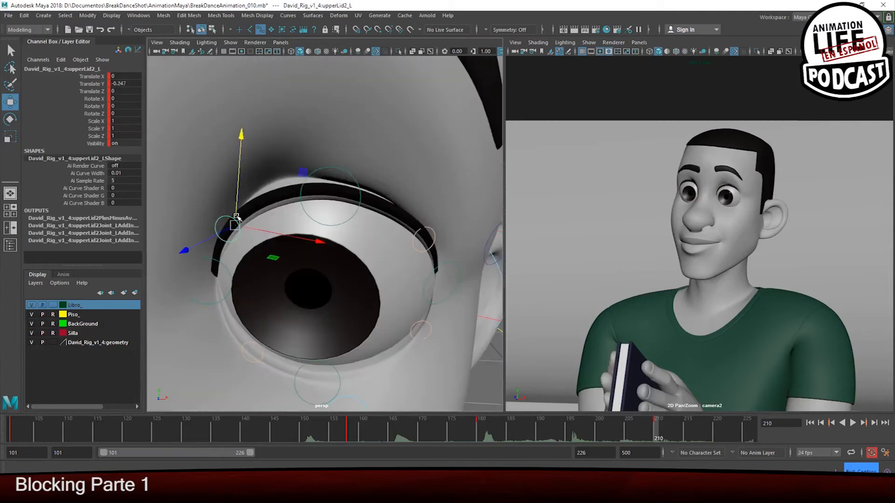
{"action": "right_click_drag", "start_coordinate": [264, 182], "coordinate": [219, 187], "text": "alt"}
{"action": "left_click", "coordinate": [180, 184]}
{"action": "left_click", "coordinate": [381, 220]}
{"action": "left_click_drag", "start_coordinate": [385, 126], "coordinate": [384, 134]}
Raise the right eye's central upper-lid control slightly to round the lid over the iris
{"action": "left_click_drag", "start_coordinate": [298, 200], "coordinate": [353, 199], "text": "alt"}
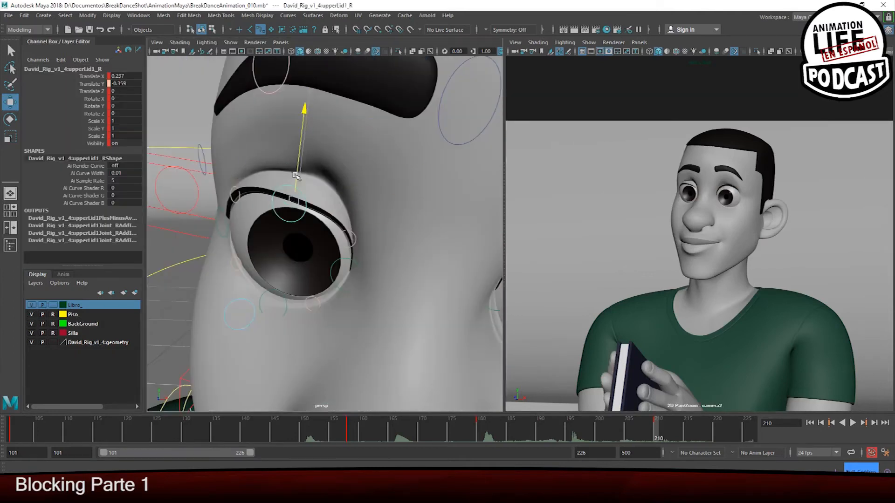
{"action": "left_click_drag", "start_coordinate": [301, 158], "coordinate": [303, 151]}
{"action": "right_click_drag", "start_coordinate": [317, 200], "coordinate": [275, 196], "text": "alt"}
{"action": "left_click", "coordinate": [380, 194]}
{"action": "left_click_drag", "start_coordinate": [329, 149], "coordinate": [289, 156], "text": "alt"}
Try raising and lowering the right eyebrow control, and undo the last move
{"action": "left_click", "coordinate": [479, 219]}
{"action": "left_click_drag", "start_coordinate": [488, 182], "coordinate": [497, 153]}
{"action": "right_click_drag", "start_coordinate": [448, 187], "coordinate": [424, 186], "text": "alt"}
{"action": "left_click_drag", "start_coordinate": [492, 163], "coordinate": [488, 179]}
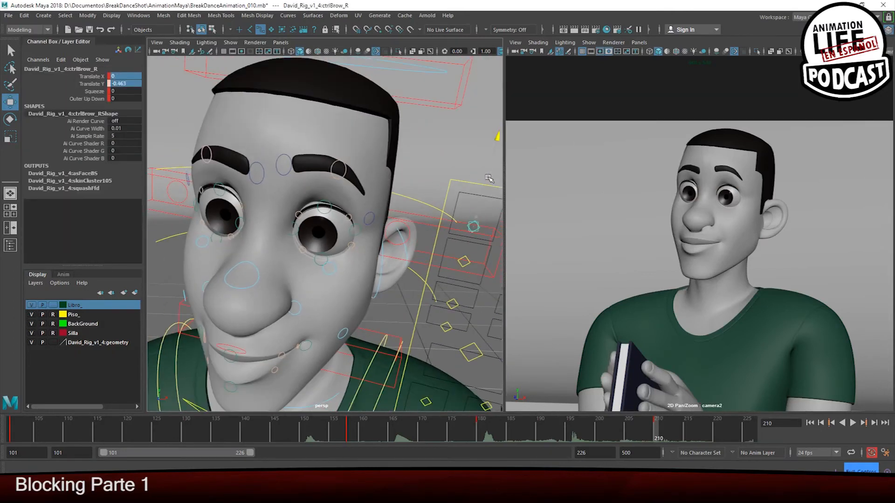
{"action": "key", "text": "ctrl+z"}
Raise the right inner brow and move the right eyebrow control to about X 0.323, Y -0.325
{"action": "left_click", "coordinate": [255, 150]}
{"action": "left_click_drag", "start_coordinate": [283, 94], "coordinate": [286, 84]}
{"action": "left_click", "coordinate": [476, 217]}
{"action": "mouse_move", "coordinate": [504, 214]}
{"action": "left_mouse_down"}
{"action": "mouse_move", "coordinate": [511, 215]}
{"action": "mouse_move", "coordinate": [495, 202]}
{"action": "left_mouse_up"}
{"action": "middle_click_drag", "start_coordinate": [496, 215], "coordinate": [470, 215], "text": "alt"}
{"action": "left_click_drag", "start_coordinate": [484, 228], "coordinate": [473, 227]}
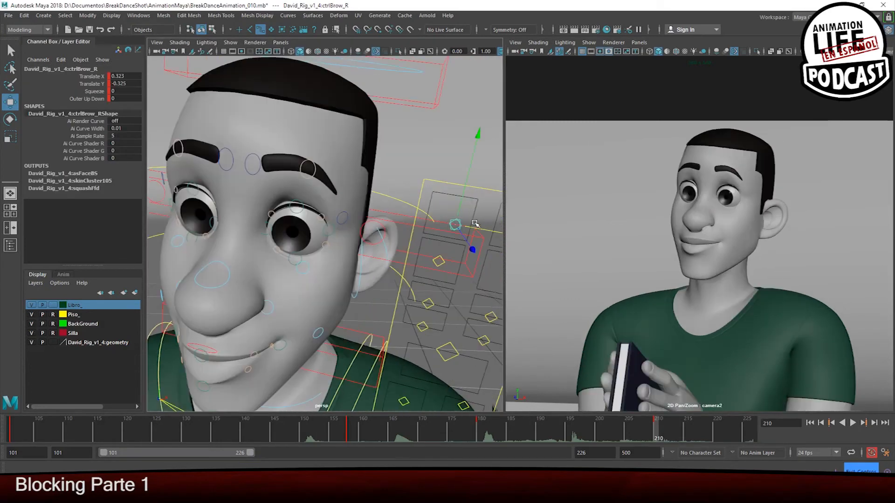
At frame 158, move the right eye's inner upper-lid control to about Translate X -0.122, Y -0.459
{"action": "key", "text": "comma"}
{"action": "key", "text": "comma"}
{"action": "key", "text": "period"}
{"action": "key", "text": "comma"}
{"action": "right_click_drag", "start_coordinate": [328, 150], "coordinate": [396, 154], "text": "alt"}
{"action": "middle_click_drag", "start_coordinate": [327, 298], "coordinate": [332, 196], "text": "alt"}
{"action": "left_click", "coordinate": [242, 238]}
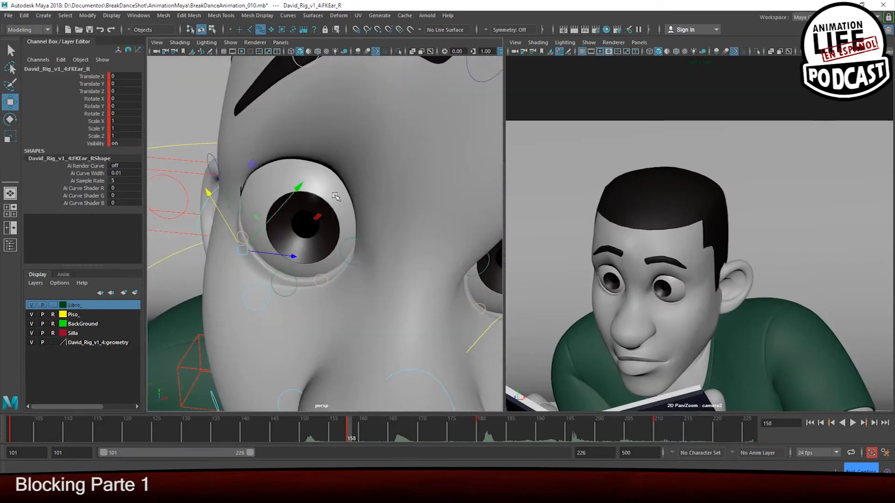
{"action": "left_click", "coordinate": [307, 161]}
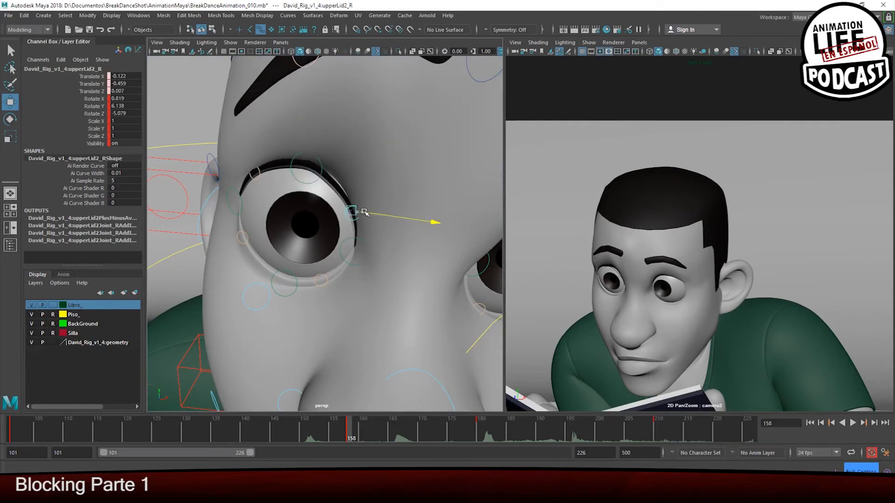
{"action": "left_click", "coordinate": [306, 182]}
{"action": "key", "text": "e"}
Lower and rotate the left eye's central upper-lid control to about Translate X 0.22, Y -0.715 and Rotate Y 11.726
{"action": "middle_click_drag", "start_coordinate": [396, 228], "coordinate": [252, 212], "text": "alt"}
{"action": "left_click", "coordinate": [381, 157]}
{"action": "key", "text": "5"}
{"action": "key", "text": "w"}
{"action": "left_click_drag", "start_coordinate": [382, 153], "coordinate": [380, 174]}
{"action": "key", "text": "e"}
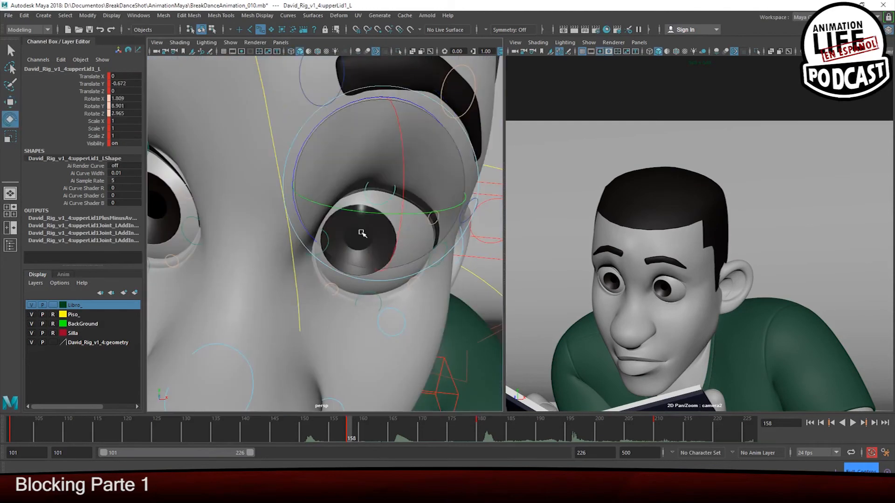
{"action": "scroll", "coordinate": [362, 233], "scroll_direction": "down", "scroll_amount": 3}
{"action": "left_click", "coordinate": [357, 202]}
{"action": "key", "text": "w"}
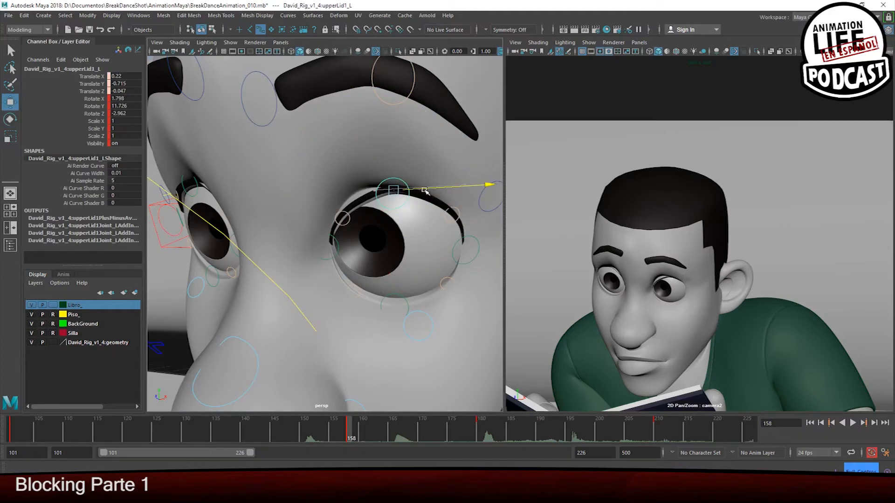
Reset the left eye's inner and outer upper-lid controls to 0 and raise the central upper-lid control slightly
{"action": "left_click_drag", "start_coordinate": [348, 208], "coordinate": [342, 220]}
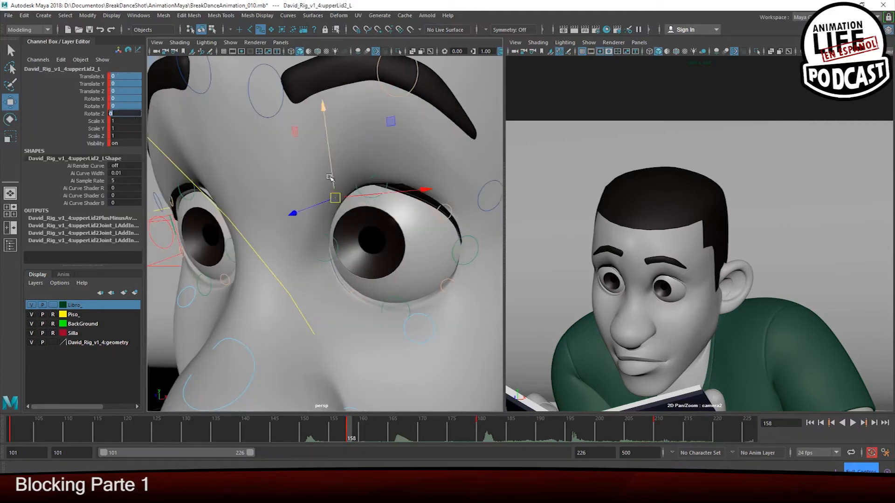
{"action": "left_click_drag", "start_coordinate": [395, 158], "coordinate": [438, 218]}
{"action": "key", "text": "e"}
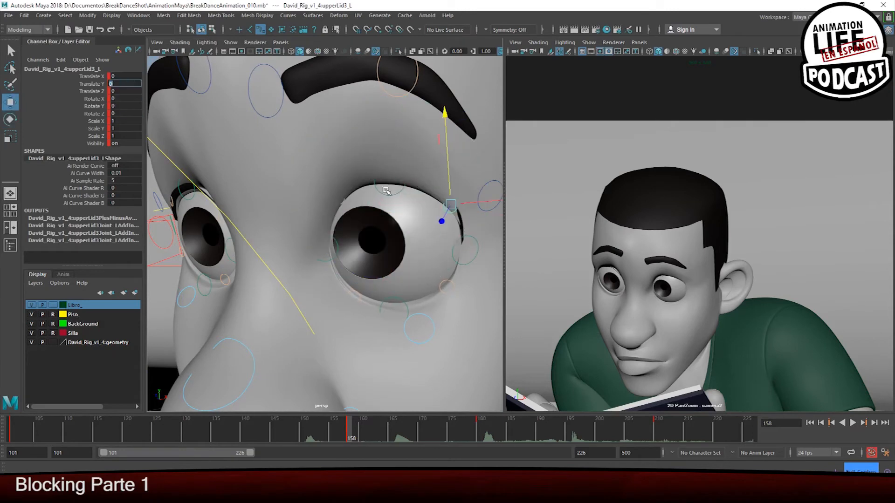
{"action": "key", "text": "e"}
{"action": "key", "text": "w"}
{"action": "left_click_drag", "start_coordinate": [394, 173], "coordinate": [394, 169]}
Adjust the right eye's central upper-lid control to about Translate Y -0.644
{"action": "left_click", "coordinate": [187, 198]}
{"action": "left_click_drag", "start_coordinate": [196, 200], "coordinate": [299, 205], "text": "alt"}
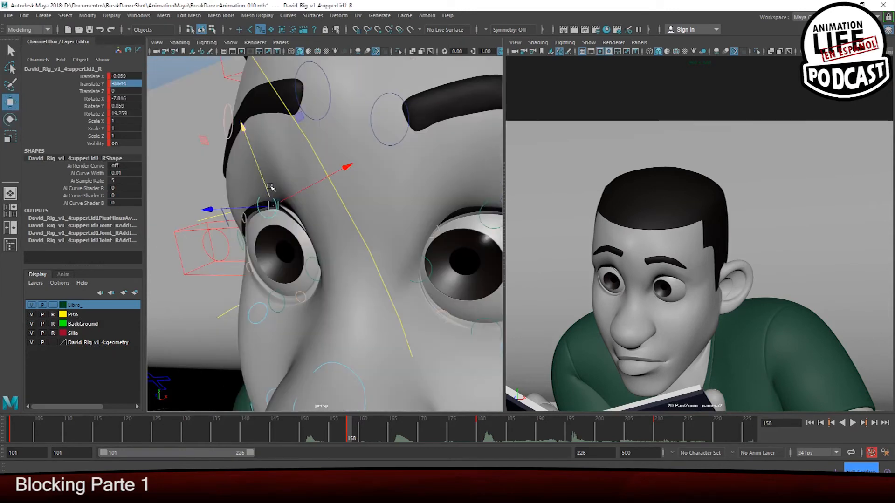
{"action": "left_click_drag", "start_coordinate": [286, 188], "coordinate": [281, 190]}
At frame 180, reposition the upper teeth control at about Translate Y -0.089 and tilt it to about Rotate X 5.007
{"action": "key", "text": "comma"}
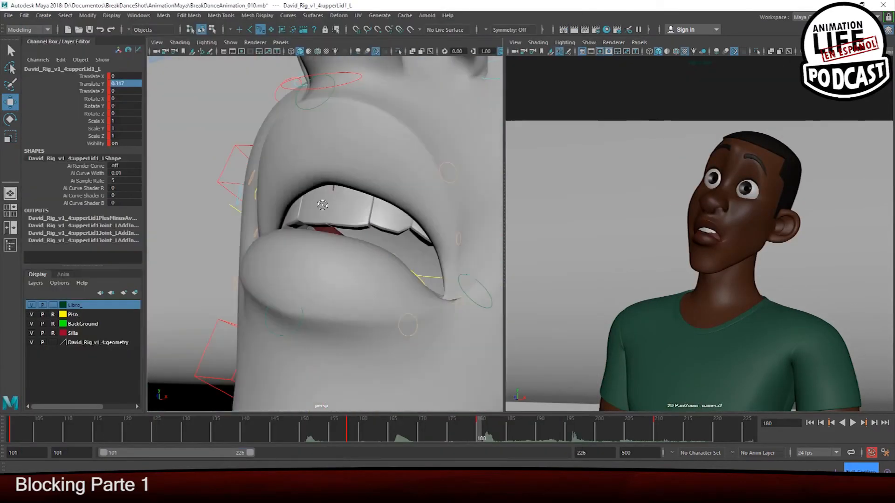
{"action": "left_click", "coordinate": [390, 228]}
{"action": "key", "text": "e"}
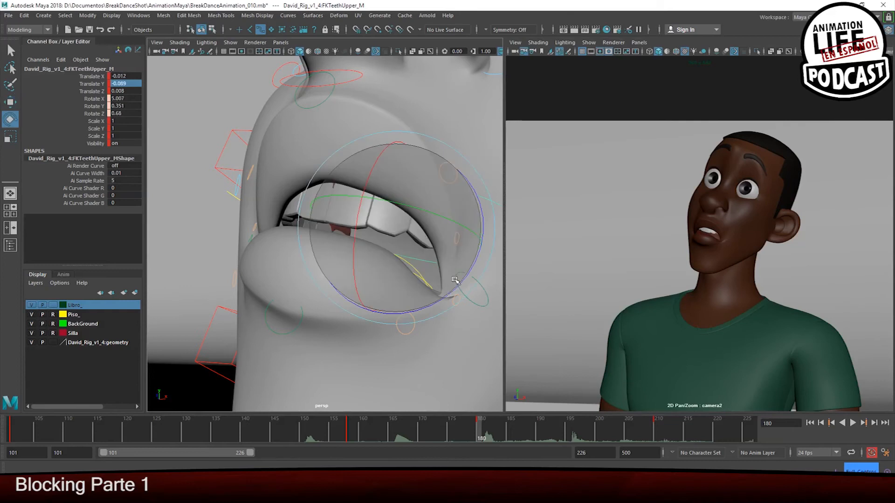
{"action": "left_click_drag", "start_coordinate": [456, 280], "coordinate": [396, 247], "text": "alt"}
{"action": "left_click", "coordinate": [395, 247]}
{"action": "key", "text": "w"}
{"action": "left_click_drag", "start_coordinate": [382, 175], "coordinate": [373, 201]}
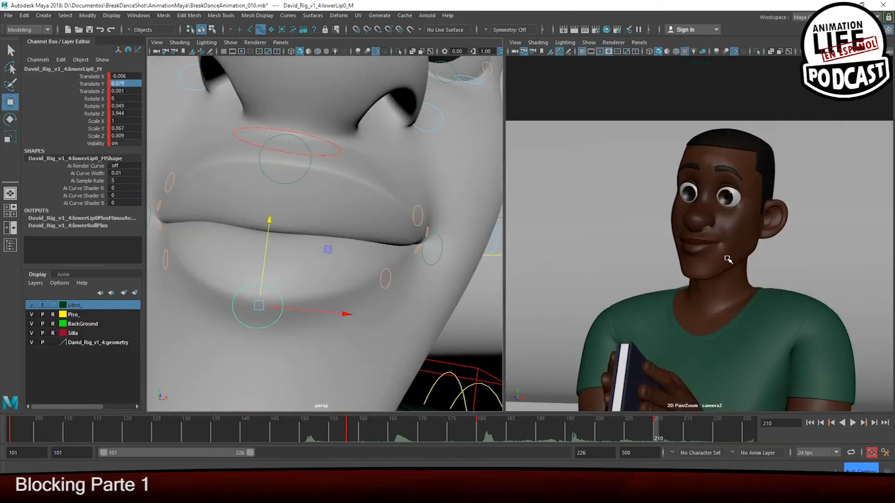
At frame 210, raise the left mouth corner control to Translate Y 1 with Translate X at about -0.03
{"action": "scroll", "coordinate": [420, 279], "scroll_direction": "down", "scroll_amount": 6}
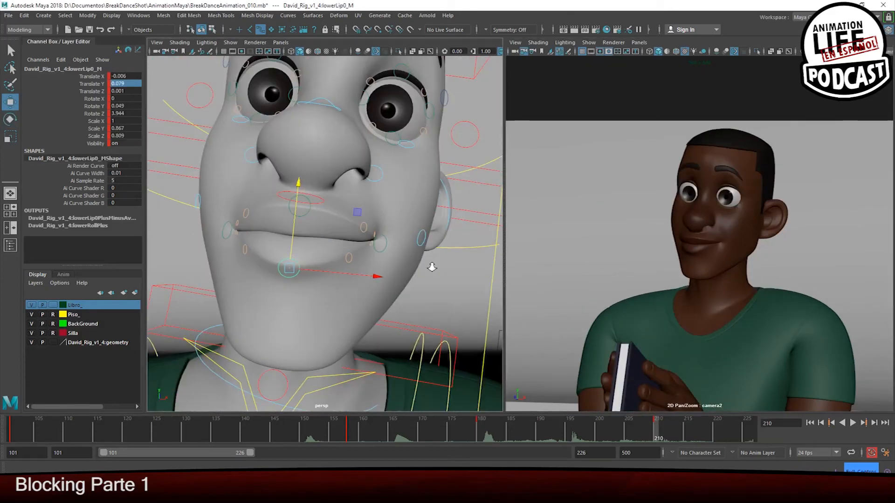
{"action": "left_click", "coordinate": [447, 304]}
{"action": "middle_click_drag", "start_coordinate": [450, 308], "coordinate": [440, 310], "text": "alt"}
{"action": "left_click", "coordinate": [484, 311]}
{"action": "left_click_drag", "start_coordinate": [485, 312], "coordinate": [489, 309]}
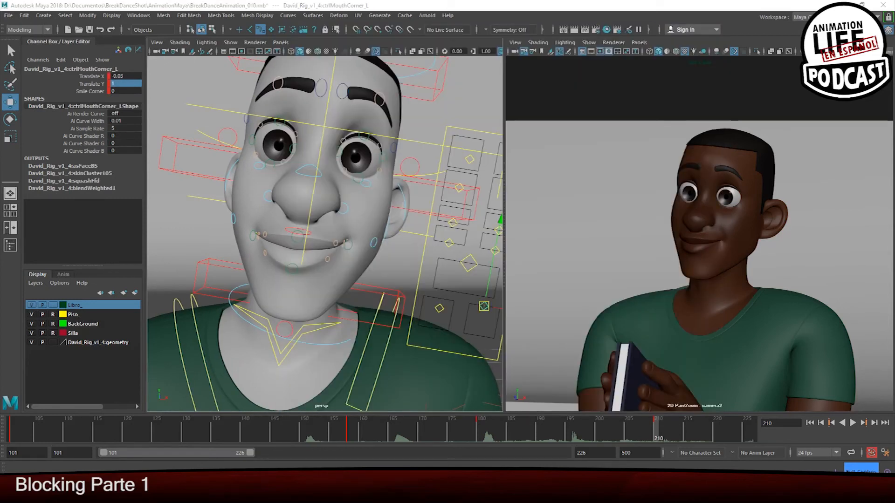
{"action": "key", "text": "alt+Tab"}
{"action": "left_click_drag", "start_coordinate": [617, 58], "coordinate": [567, 57]}
{"action": "key", "text": "alt+Tab"}
Turn the head control at frame 210 to about Rotate Y 4.558 and compare the pose with the previous key
{"action": "scroll", "coordinate": [373, 186], "scroll_direction": "down", "scroll_amount": 3}
{"action": "left_click", "coordinate": [383, 89]}
{"action": "left_click_drag", "start_coordinate": [436, 136], "coordinate": [390, 139], "text": "alt"}
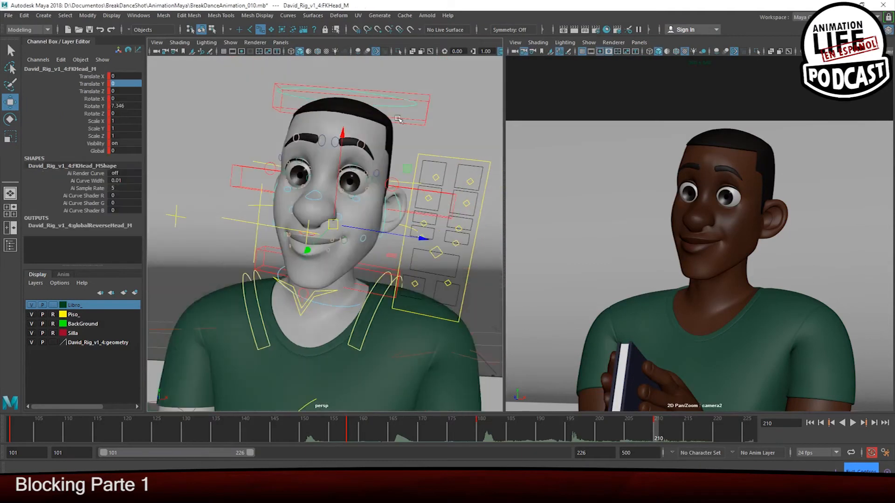
{"action": "key", "text": "comma"}
{"action": "key", "text": "period"}
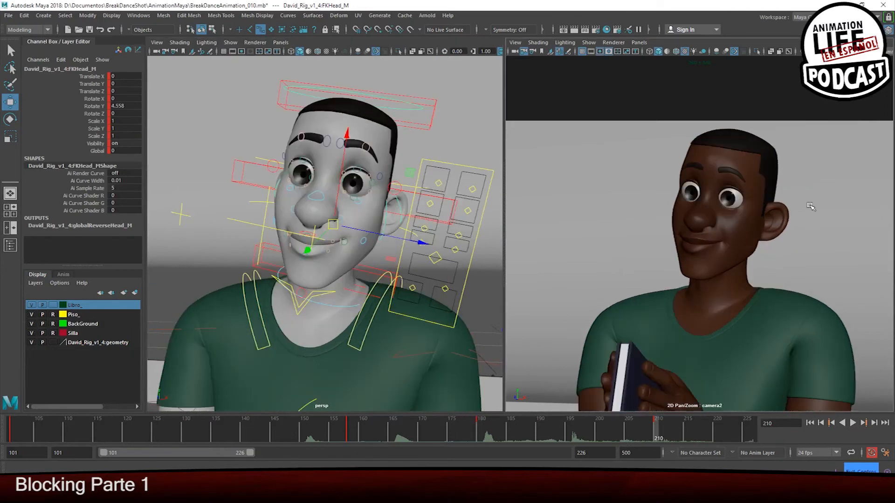
{"action": "key", "text": "comma"}
{"action": "key", "text": "period"}
Raise the eye aim control to about Translate Y 0.668 and rotate the neck control to about X -0.969, Y -13.813, Z -3.885
{"action": "left_click_drag", "start_coordinate": [434, 154], "coordinate": [413, 157], "text": "alt"}
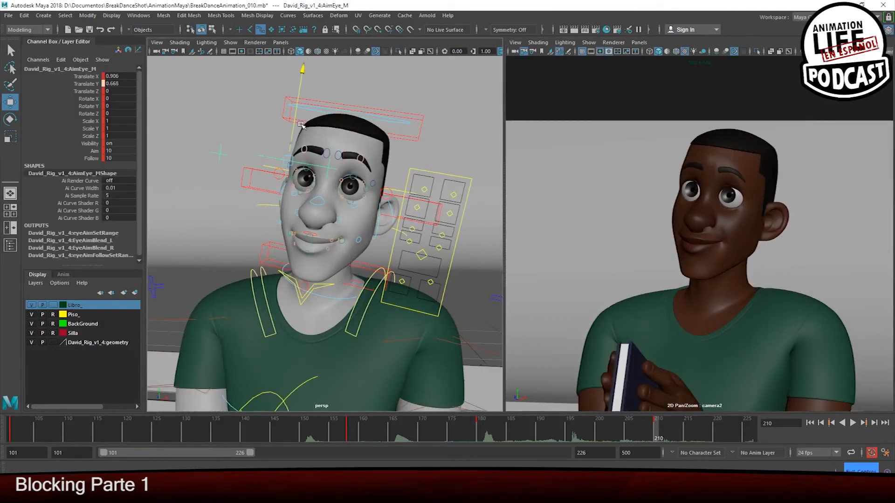
{"action": "key", "text": "Up"}
{"action": "key", "text": "f"}
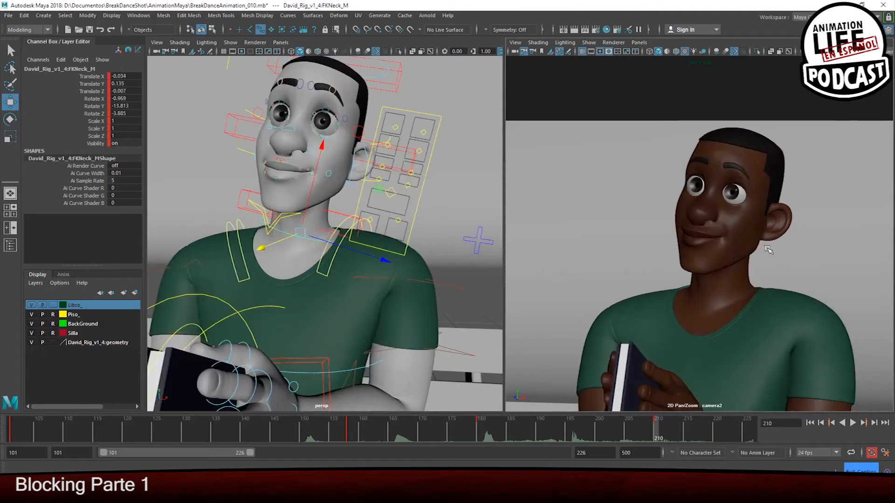
{"action": "key", "text": "comma"}
{"action": "key", "text": "comma"}
{"action": "key", "text": "period"}
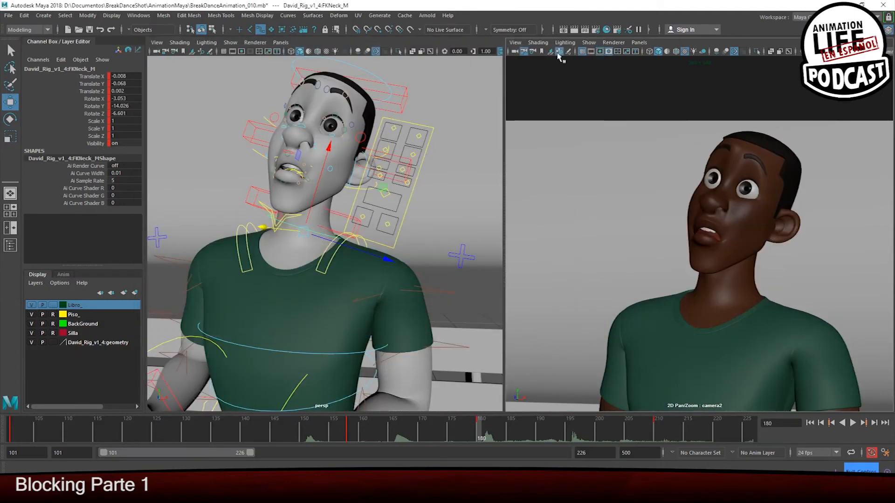
Turn off 2D Pan/Zoom in the camera view and compare the key poses in the full shot
{"action": "left_click", "coordinate": [560, 51]}
{"action": "key", "text": "period"}
{"action": "key", "text": "comma"}
{"action": "key", "text": "comma"}
{"action": "key", "text": "period"}
{"action": "key", "text": "period"}
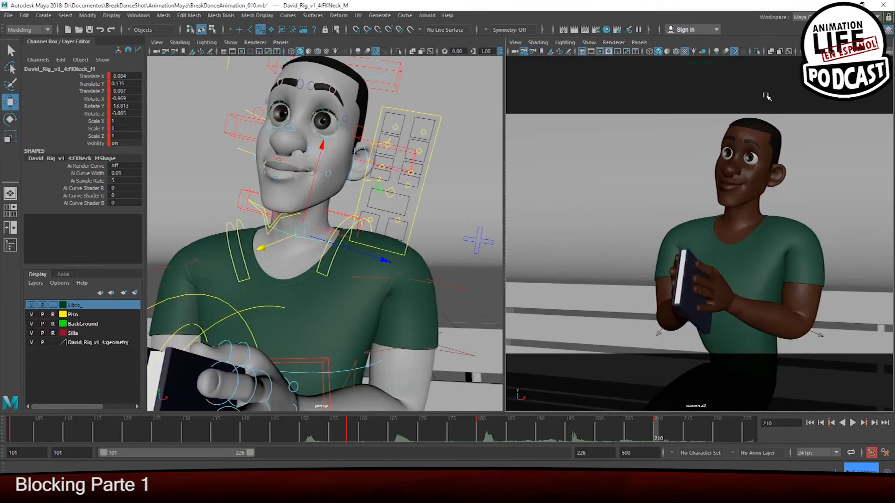
Review the keys with all rig controls selected, and move the eye aim control at frame 189 to about Translate X -1.248, Y -2.142
{"action": "left_click", "coordinate": [867, 471]}
{"action": "key", "text": "comma"}
{"action": "key", "text": "comma"}
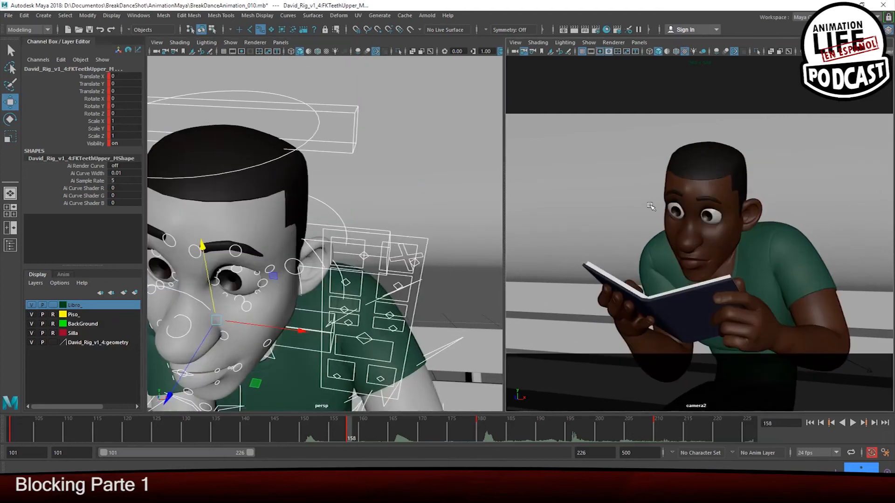
{"action": "key", "text": "period"}
{"action": "middle_click_drag", "start_coordinate": [368, 159], "coordinate": [375, 226], "text": "alt"}
{"action": "left_click", "coordinate": [334, 240]}
{"action": "key", "text": "period"}
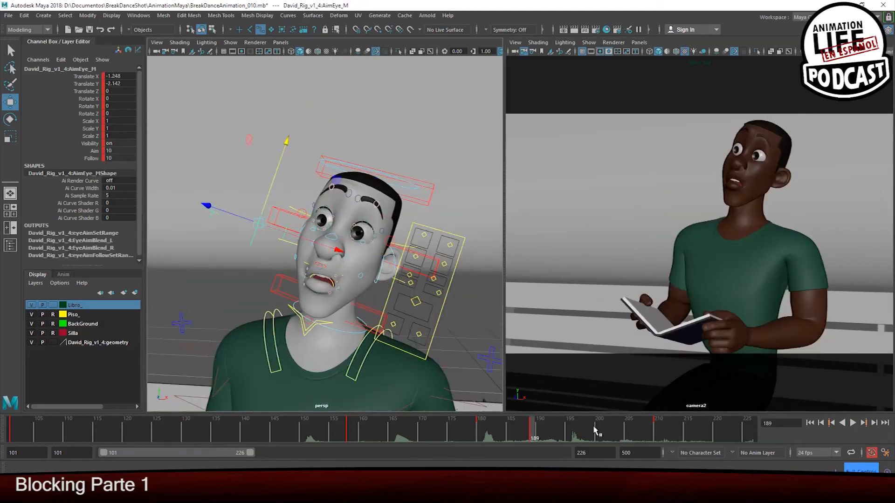
Add an eye aim key at frame 199 and compare the gaze at frames 180 and 189
{"action": "key", "text": "comma"}
{"action": "key", "text": "comma"}
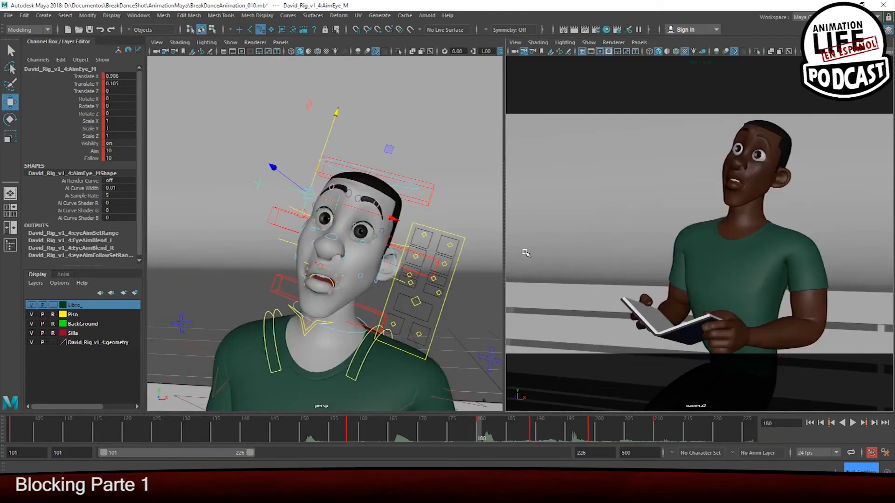
{"action": "key", "text": "period"}
{"action": "left_click", "coordinate": [480, 428]}
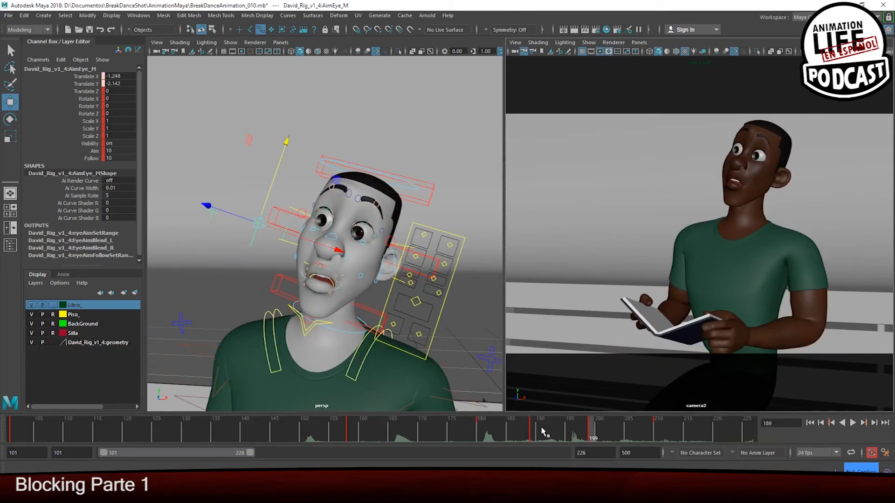
Try offsetting the left eye's own aim control sideways at frame 189, and undo the attempt
{"action": "key", "text": "period"}
{"action": "left_click_drag", "start_coordinate": [382, 195], "coordinate": [397, 187], "text": "alt"}
{"action": "left_click", "coordinate": [303, 224], "text": "shift"}
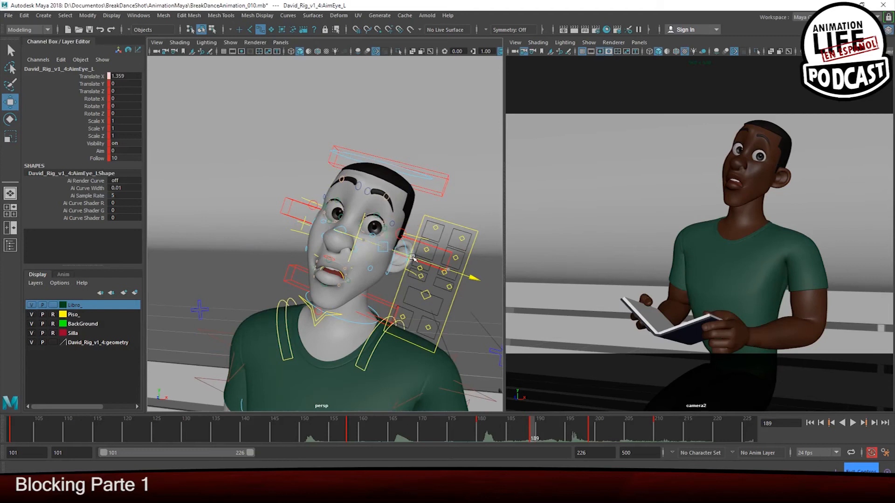
{"action": "key", "text": "ctrl+z"}
{"action": "key", "text": "ctrl+z"}
{"action": "key", "text": "ctrl+z"}
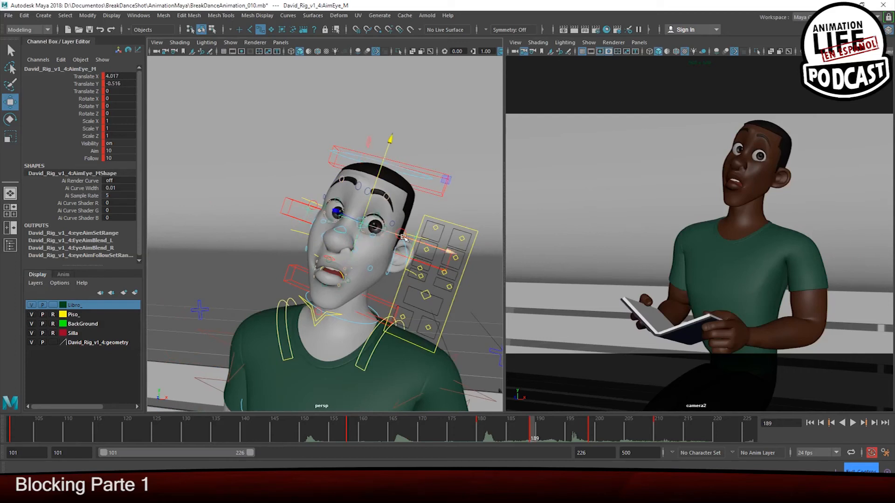
Move the main eye aim control at frame 189 to about Translate X 4.724, Y -0.516, and review the keys with all controls selected
{"action": "middle_click_drag", "start_coordinate": [426, 246], "coordinate": [424, 233]}
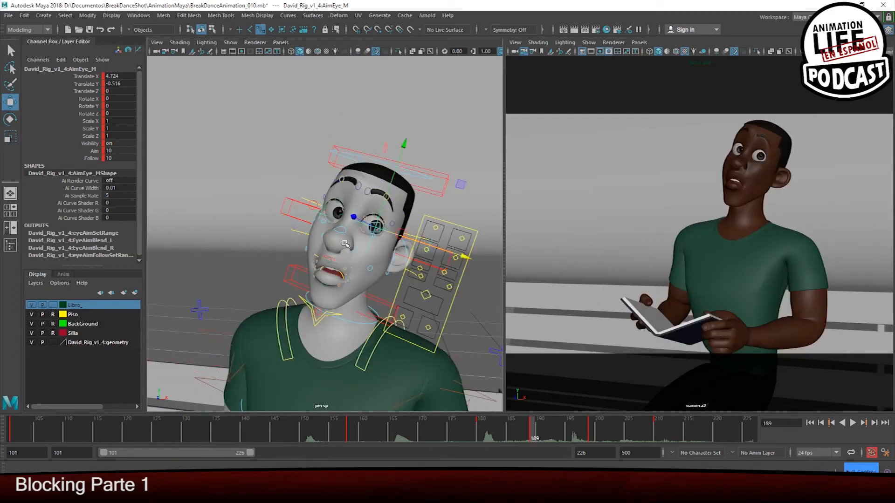
{"action": "key", "text": "."}
{"action": "left_click", "coordinate": [861, 471]}
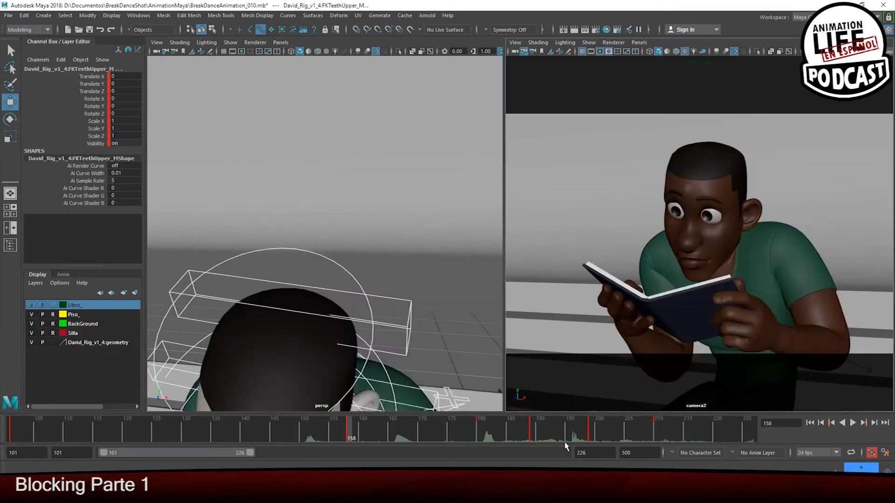
{"action": "key", "text": "."}
{"action": "key", "text": "."}
{"action": "key", "text": "."}
Extend the playback range to end at frame 370
{"action": "left_click", "coordinate": [692, 436]}
{"action": "left_click_drag", "start_coordinate": [249, 453], "coordinate": [319, 457]}
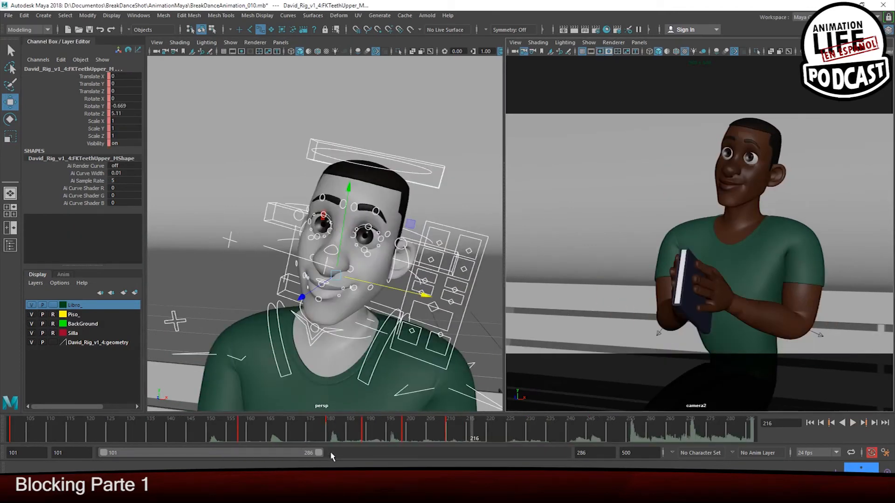
{"action": "left_click_drag", "start_coordinate": [421, 442], "coordinate": [415, 453]}
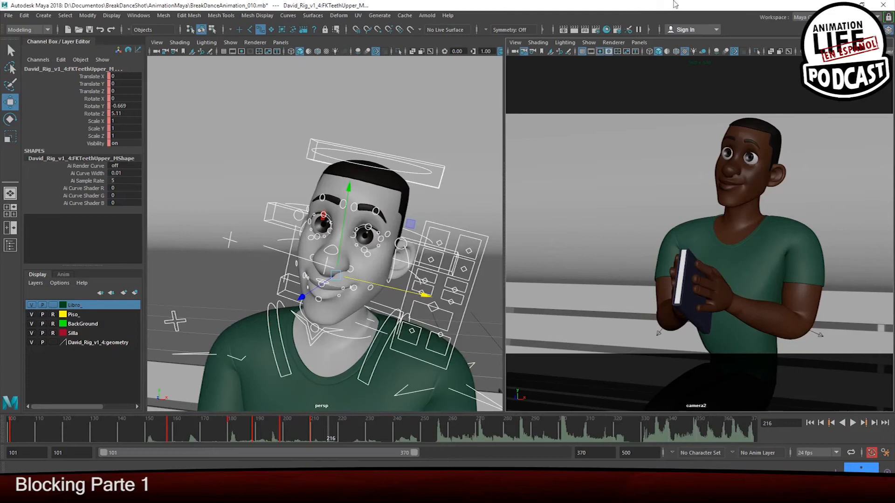
{"action": "key", "text": "super"}
{"action": "left_click", "coordinate": [822, 494]}
{"action": "key", "text": "alt+Tab"}
{"action": "left_click", "coordinate": [720, 41]}
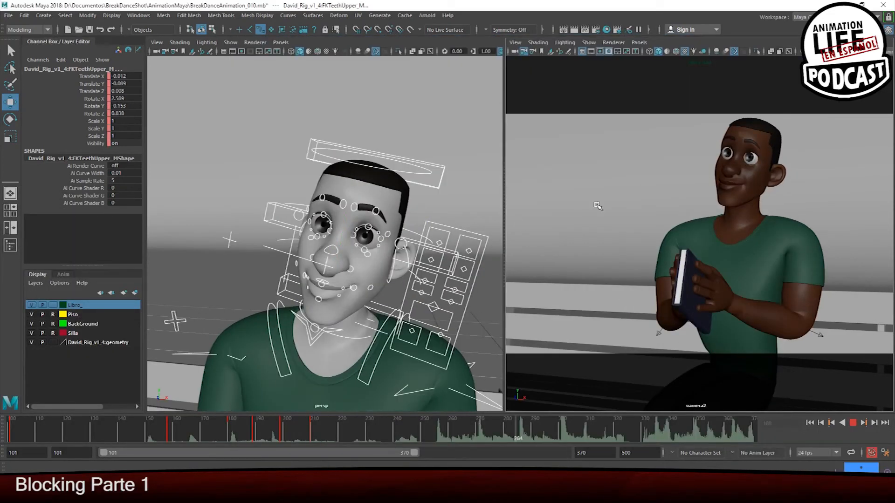
Shorten the playback range to end at frame 262 and go to frame 223
{"action": "left_click", "coordinate": [356, 434]}
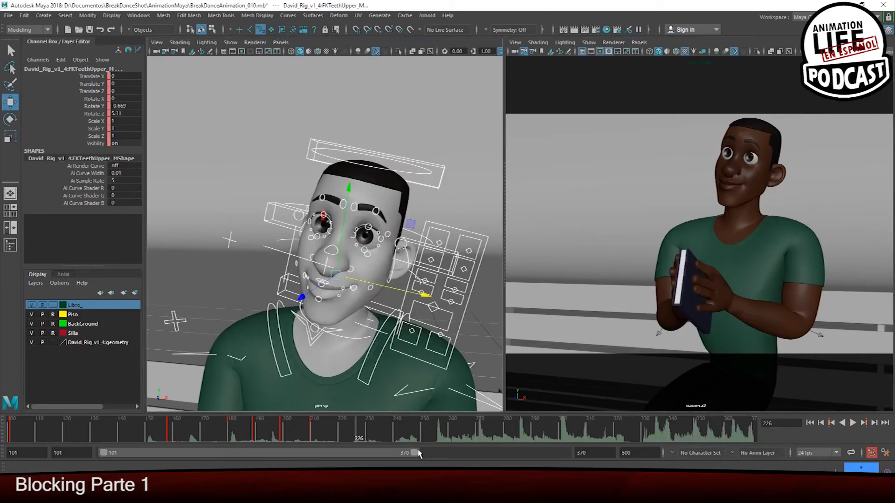
{"action": "left_click_drag", "start_coordinate": [414, 453], "coordinate": [290, 452]}
{"action": "left_click", "coordinate": [569, 432]}
At frame 223, move and rotate the left hand into a resting pose over the closed book on the bench
{"action": "middle_click_drag", "start_coordinate": [326, 275], "coordinate": [333, 233], "text": "alt"}
{"action": "left_click_drag", "start_coordinate": [387, 220], "coordinate": [336, 224], "text": "alt"}
{"action": "key", "text": "5"}
{"action": "middle_click_drag", "start_coordinate": [336, 242], "coordinate": [345, 154], "text": "alt"}
{"action": "left_click", "coordinate": [396, 186]}
{"action": "left_click_drag", "start_coordinate": [397, 187], "coordinate": [322, 210]}
{"action": "key", "text": "e"}
{"action": "left_click_drag", "start_coordinate": [300, 246], "coordinate": [310, 233]}
{"action": "key", "text": "w"}
{"action": "left_click_drag", "start_coordinate": [310, 233], "coordinate": [327, 242], "text": "alt"}
{"action": "middle_click_drag", "start_coordinate": [298, 213], "coordinate": [278, 211]}
{"action": "right_click_drag", "start_coordinate": [278, 210], "coordinate": [243, 215], "text": "alt"}
Rotate the left hand's finger controls so the fingers rest on the book's cover
{"action": "left_click_drag", "start_coordinate": [299, 215], "coordinate": [340, 154], "text": "alt"}
{"action": "left_click", "coordinate": [342, 150]}
{"action": "key", "text": "e"}
{"action": "left_click", "coordinate": [373, 112]}
{"action": "left_click", "coordinate": [368, 187]}
{"action": "left_click", "coordinate": [388, 228]}
{"action": "left_click", "coordinate": [378, 178]}
{"action": "left_click_drag", "start_coordinate": [378, 178], "coordinate": [359, 187]}
Pose the left thumb over the book's edge, rotating its second joint to about X -5.414, Y -17.982, Z -22.023
{"action": "left_click_drag", "start_coordinate": [298, 224], "coordinate": [317, 239], "text": "alt"}
{"action": "left_click", "coordinate": [303, 233]}
{"action": "left_click", "coordinate": [345, 224]}
{"action": "key", "text": "w"}
{"action": "left_click", "coordinate": [304, 208]}
{"action": "key", "text": "e"}
{"action": "left_click_drag", "start_coordinate": [280, 233], "coordinate": [321, 210], "text": "alt"}
{"action": "left_click", "coordinate": [387, 322]}
{"action": "left_click_drag", "start_coordinate": [322, 210], "coordinate": [310, 182]}
{"action": "left_click", "coordinate": [256, 196]}
{"action": "left_click", "coordinate": [363, 154]}
{"action": "left_click_drag", "start_coordinate": [363, 154], "coordinate": [290, 204], "text": "alt"}
{"action": "left_click", "coordinate": [224, 224]}
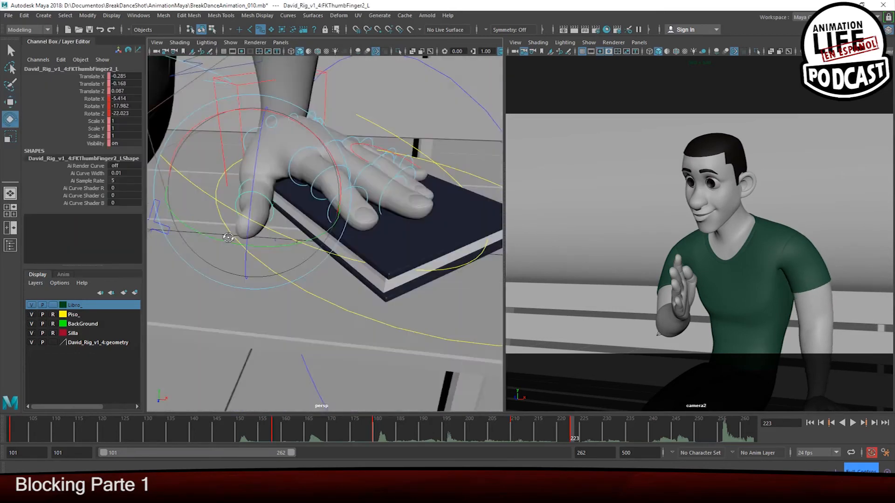
Shift the left arm's IK control sideways over the book to about Translate X 0.297, Z -30.604
{"action": "left_click", "coordinate": [285, 279]}
{"action": "middle_click_drag", "start_coordinate": [290, 279], "coordinate": [305, 260], "text": "alt"}
{"action": "left_click_drag", "start_coordinate": [328, 259], "coordinate": [363, 261]}
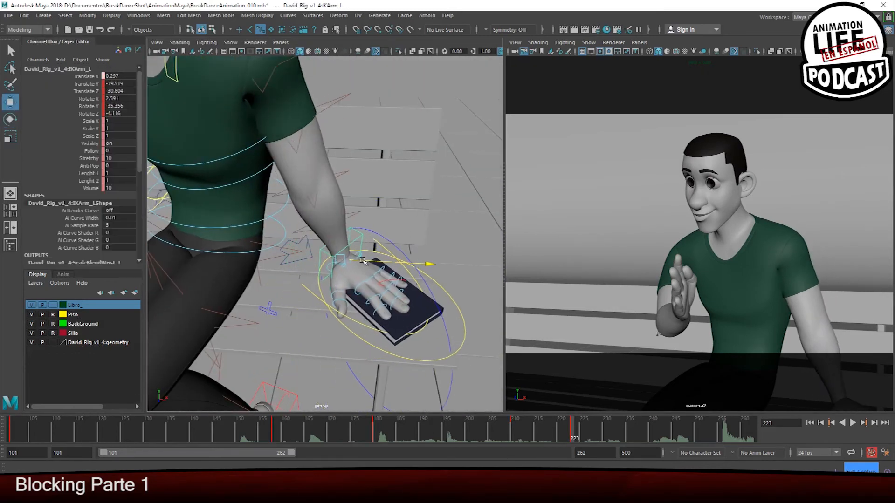
{"action": "middle_click_drag", "start_coordinate": [270, 187], "coordinate": [293, 313], "text": "alt"}
{"action": "left_click", "coordinate": [240, 179]}
{"action": "left_click_drag", "start_coordinate": [280, 177], "coordinate": [296, 178]}
Reposition the left arm's pole vector control to redirect the elbow outward
{"action": "left_click_drag", "start_coordinate": [326, 270], "coordinate": [233, 292], "text": "alt"}
{"action": "left_click", "coordinate": [376, 265]}
{"action": "left_click_drag", "start_coordinate": [343, 259], "coordinate": [443, 236]}
{"action": "left_click_drag", "start_coordinate": [391, 144], "coordinate": [391, 161]}
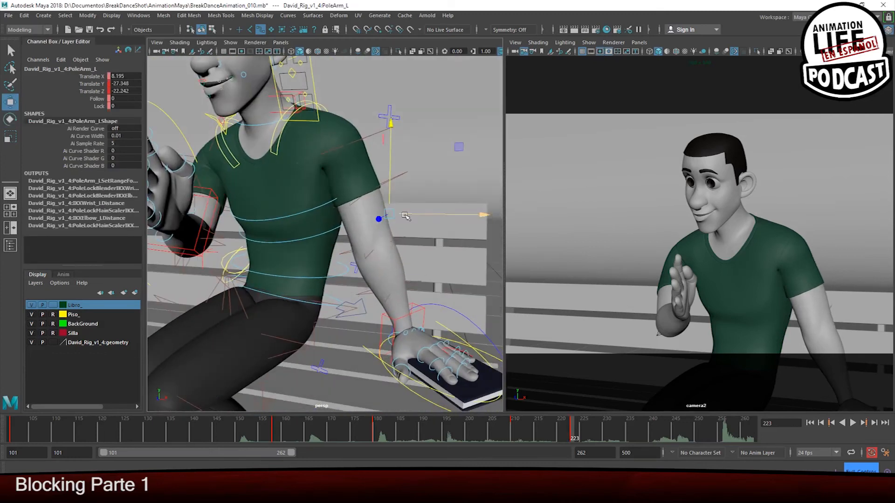
{"action": "left_click_drag", "start_coordinate": [481, 221], "coordinate": [373, 219], "text": "alt"}
{"action": "left_click_drag", "start_coordinate": [307, 211], "coordinate": [411, 229]}
Reset the left shoulder bend control's Translate X, Y, Z and Rotate X, Y to 0
{"action": "left_click", "coordinate": [343, 278]}
{"action": "left_click", "coordinate": [329, 161]}
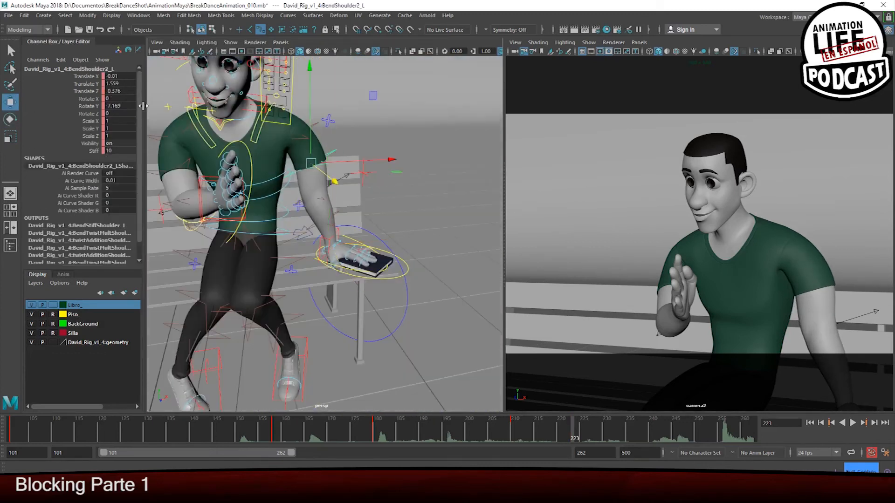
{"action": "left_click_drag", "start_coordinate": [121, 76], "coordinate": [120, 106]}
{"action": "type", "text": "0"}
{"action": "key", "text": "Return"}
Set the left arm's IK control over the book to Translate Y -39.462, and hide the elbow guide arrow in the camera view
{"action": "left_click", "coordinate": [321, 260]}
{"action": "scroll", "coordinate": [321, 260], "scroll_direction": "up", "scroll_amount": 6}
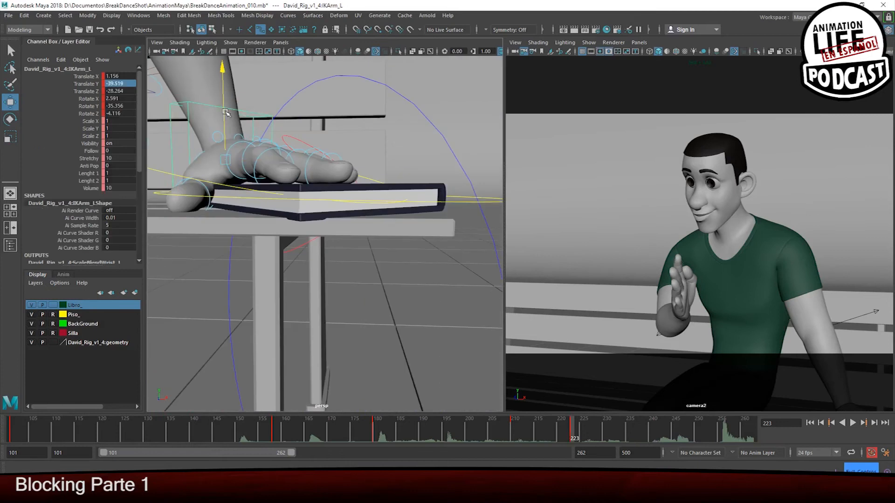
{"action": "left_click", "coordinate": [589, 42]}
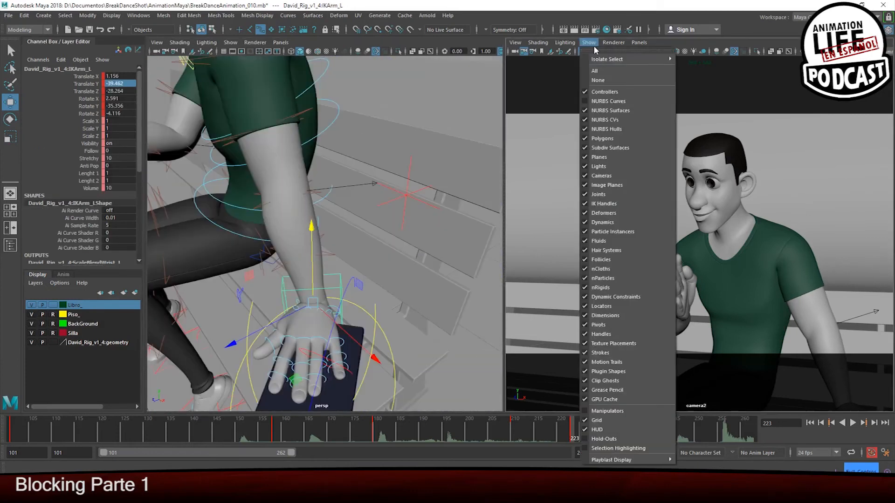
{"action": "left_click", "coordinate": [691, 40]}
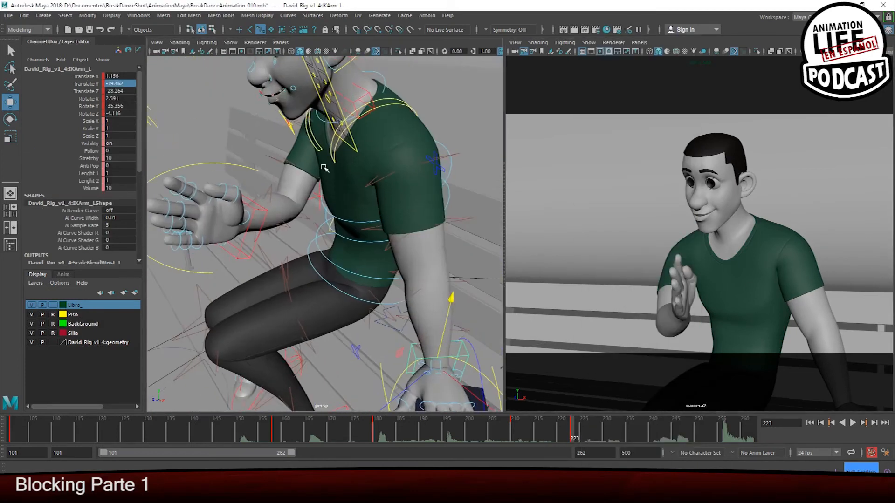
Move the right arm's IK control outward, away from the character's chest
{"action": "left_click_drag", "start_coordinate": [329, 154], "coordinate": [297, 303], "text": "alt"}
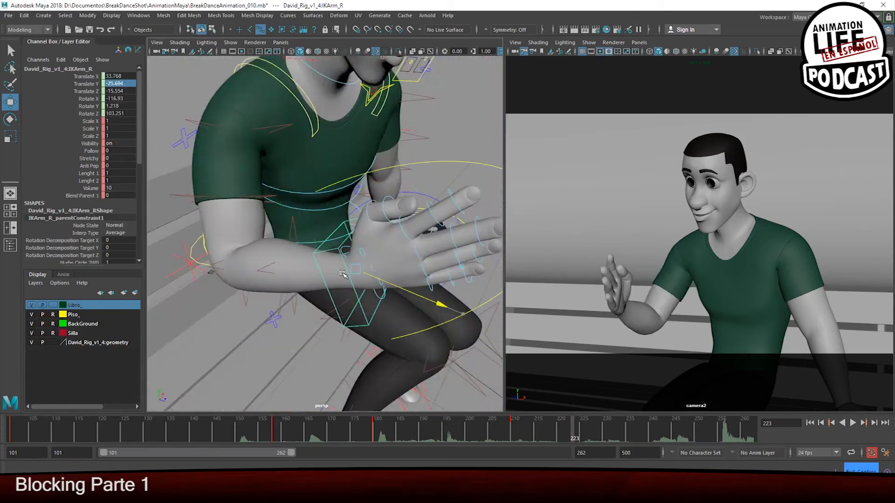
{"action": "left_click", "coordinate": [119, 91]}
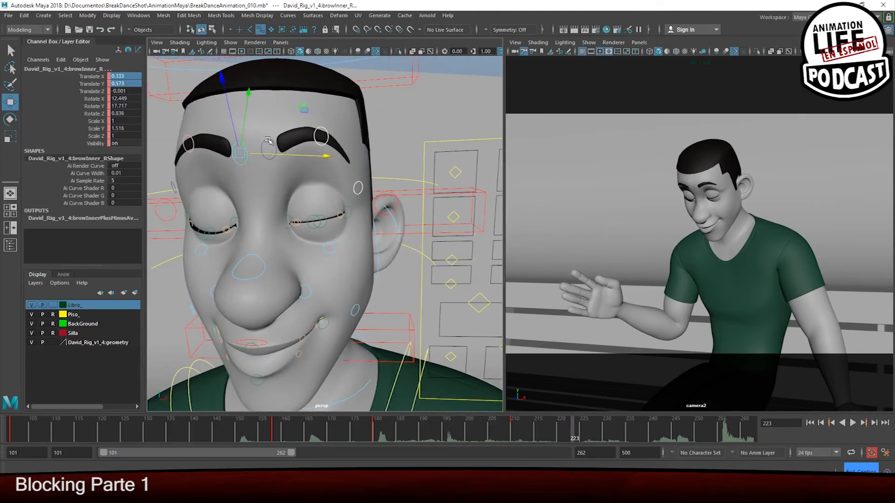
Reset the brow controls' Translate and Rotate values to 0, and store them as a selection set named cejas
{"action": "key", "text": "Return"}
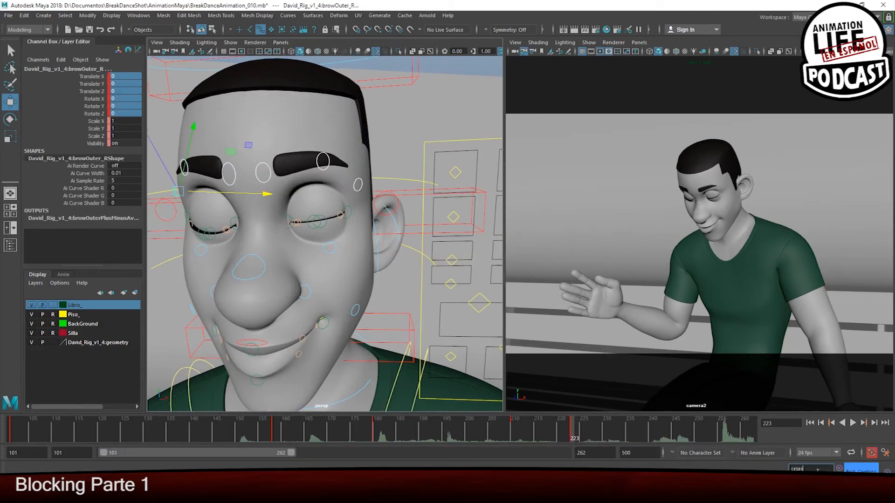
{"action": "key", "text": "Return"}
Save the scene as the next version, BreakDanceAnimation_011.mb
{"action": "left_click", "coordinate": [8, 16]}
{"action": "left_click", "coordinate": [53, 63]}
{"action": "key", "text": "Return"}
Lower the right brow control on the face panel and shift it slightly sideways
{"action": "middle_click_drag", "start_coordinate": [419, 210], "coordinate": [378, 192], "text": "alt"}
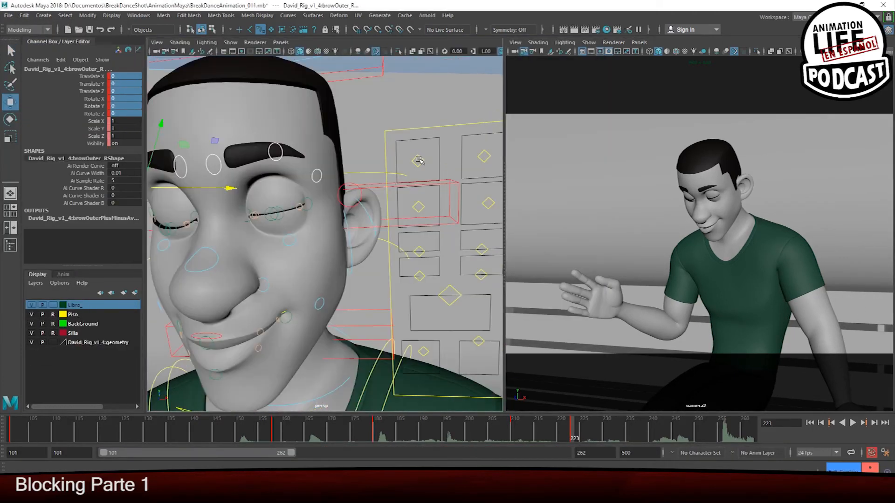
{"action": "left_click", "coordinate": [414, 152]}
{"action": "left_click_drag", "start_coordinate": [415, 63], "coordinate": [417, 80]}
{"action": "left_click_drag", "start_coordinate": [447, 168], "coordinate": [461, 168]}
{"action": "mouse_move", "coordinate": [419, 210]}
{"action": "middle_mouse_down", "text": "alt"}
{"action": "mouse_move", "coordinate": [446, 210]}
{"action": "mouse_move", "coordinate": [405, 208]}
{"action": "middle_mouse_up", "text": "alt"}
Shift the left brow control on the face panel sideways and nudge its height
{"action": "left_click", "coordinate": [472, 147]}
{"action": "left_click_drag", "start_coordinate": [488, 144], "coordinate": [475, 132], "text": "alt"}
{"action": "left_click_drag", "start_coordinate": [462, 166], "coordinate": [386, 186]}
{"action": "left_click", "coordinate": [269, 158]}
{"action": "left_click_drag", "start_coordinate": [268, 163], "coordinate": [280, 177], "text": "alt"}
{"action": "left_click", "coordinate": [473, 172]}
{"action": "left_click_drag", "start_coordinate": [470, 79], "coordinate": [471, 73]}
{"action": "left_click_drag", "start_coordinate": [261, 181], "coordinate": [298, 163], "text": "alt"}
Reposition an individual control on the left eyebrow and nudge the left brow panel control upward
{"action": "left_click", "coordinate": [389, 154]}
{"action": "left_click", "coordinate": [320, 176]}
{"action": "left_click_drag", "start_coordinate": [306, 77], "coordinate": [351, 150]}
{"action": "left_click", "coordinate": [352, 168]}
{"action": "left_click_drag", "start_coordinate": [351, 150], "coordinate": [322, 154], "text": "alt"}
{"action": "left_click", "coordinate": [475, 153]}
{"action": "left_click_drag", "start_coordinate": [477, 100], "coordinate": [476, 94]}
Lower and rotate the left mid-brow control, and raise the left outer-brow control to Translate Y 0.351
{"action": "left_click", "coordinate": [263, 142]}
{"action": "left_click_drag", "start_coordinate": [299, 154], "coordinate": [267, 136], "text": "alt"}
{"action": "right_click_drag", "start_coordinate": [722, 197], "coordinate": [755, 197]}
{"action": "middle_click_drag", "start_coordinate": [722, 197], "coordinate": [678, 261]}
{"action": "left_click_drag", "start_coordinate": [299, 186], "coordinate": [317, 172], "text": "alt"}
{"action": "key", "text": "e"}
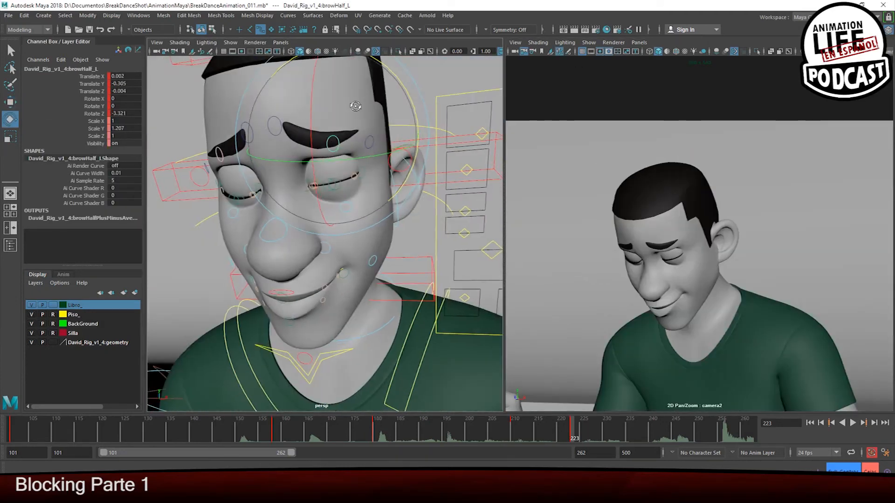
{"action": "left_click_drag", "start_coordinate": [396, 100], "coordinate": [401, 112]}
{"action": "key", "text": "w"}
{"action": "left_click_drag", "start_coordinate": [269, 84], "coordinate": [268, 77]}
{"action": "left_click", "coordinate": [308, 152]}
{"action": "left_click_drag", "start_coordinate": [308, 158], "coordinate": [364, 196], "text": "alt"}
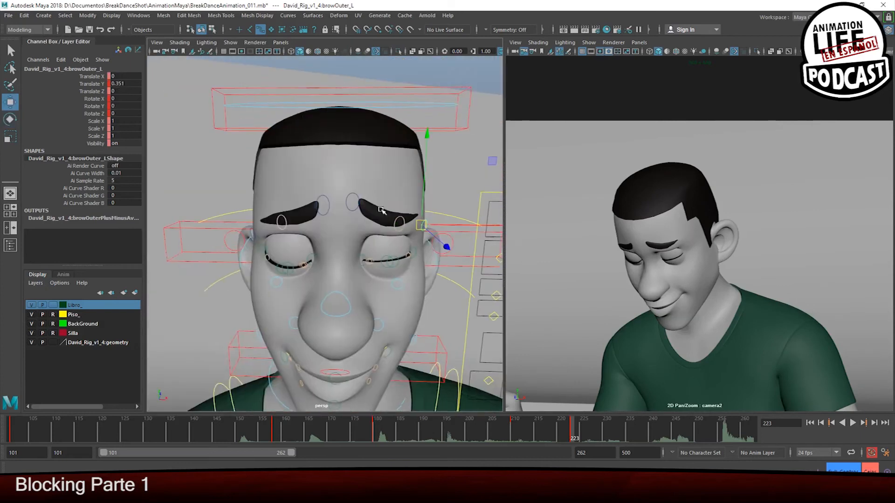
Adjust where the closed lids meet by setting the right eye control's Blink Center to 4
{"action": "middle_click_drag", "start_coordinate": [364, 229], "coordinate": [298, 200], "text": "alt"}
{"action": "left_click", "coordinate": [489, 228]}
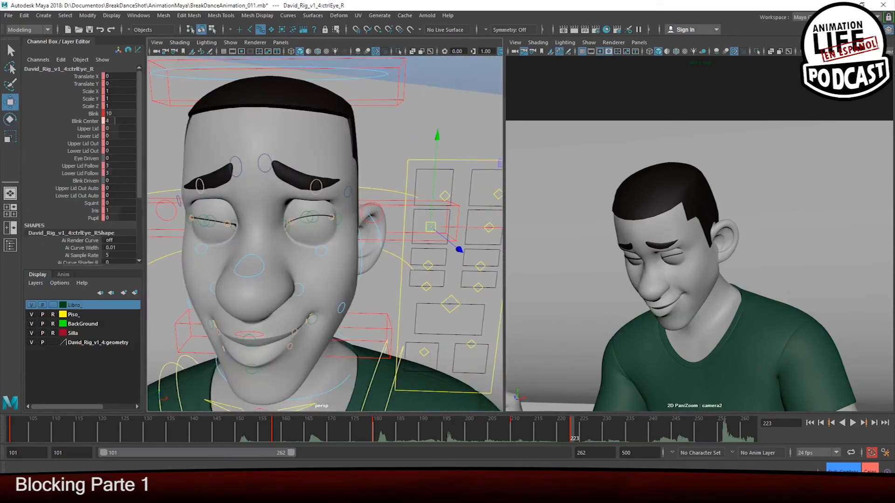
{"action": "left_click_drag", "start_coordinate": [322, 196], "coordinate": [312, 209], "text": "alt"}
{"action": "right_click_drag", "start_coordinate": [396, 205], "coordinate": [298, 196], "text": "alt"}
Rotate the head control slightly and check the pose in the camera view with 2D pan/zoom toggled
{"action": "left_click", "coordinate": [354, 159]}
{"action": "key", "text": "e"}
{"action": "left_click_drag", "start_coordinate": [302, 308], "coordinate": [327, 225]}
{"action": "left_click", "coordinate": [560, 52]}
{"action": "left_click", "coordinate": [559, 52]}
Nudge a right-side control on the face panel upward, and raise the nose control to Translate Y 0.284
{"action": "right_click_drag", "start_coordinate": [327, 225], "coordinate": [410, 219], "text": "alt"}
{"action": "left_click", "coordinate": [455, 204]}
{"action": "key", "text": "w"}
{"action": "left_click", "coordinate": [430, 175]}
{"action": "left_click_drag", "start_coordinate": [430, 175], "coordinate": [429, 169]}
{"action": "left_click", "coordinate": [252, 117]}
{"action": "left_click_drag", "start_coordinate": [241, 114], "coordinate": [240, 103]}
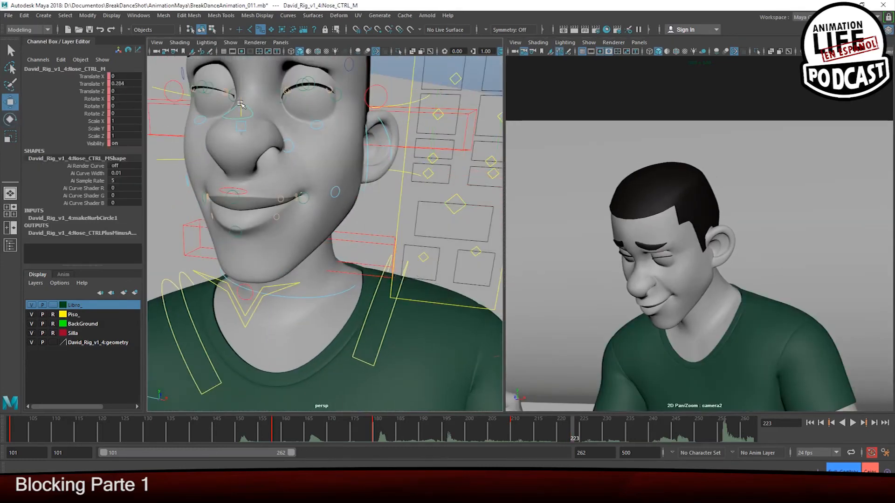
Set the mouth control to Translate X -1, Upper Roll 1 and Zip Lips R 2, and raise the right mouth corner
{"action": "left_click", "coordinate": [455, 203]}
{"action": "left_click_drag", "start_coordinate": [456, 204], "coordinate": [398, 192]}
{"action": "left_click", "coordinate": [423, 257]}
{"action": "left_click_drag", "start_coordinate": [423, 258], "coordinate": [426, 246]}
{"action": "left_click_drag", "start_coordinate": [410, 233], "coordinate": [354, 214], "text": "alt"}
{"action": "left_click", "coordinate": [267, 191]}
{"action": "key", "text": "e"}
{"action": "left_click", "coordinate": [412, 204]}
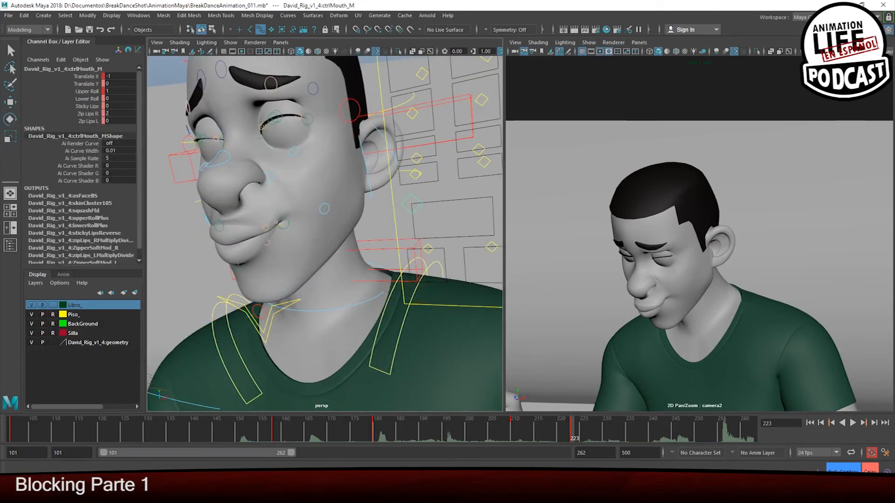
Rotate a small lip control near the mouth corner and lower it slightly
{"action": "left_click_drag", "start_coordinate": [262, 233], "coordinate": [336, 224], "text": "alt"}
{"action": "key", "text": "4"}
{"action": "left_click", "coordinate": [348, 216]}
{"action": "key", "text": "5"}
{"action": "left_click_drag", "start_coordinate": [374, 245], "coordinate": [364, 234]}
{"action": "key", "text": "w"}
{"action": "left_click_drag", "start_coordinate": [336, 155], "coordinate": [337, 161]}
{"action": "mouse_move", "coordinate": [337, 187]}
{"action": "left_mouse_down", "text": "alt"}
{"action": "mouse_move", "coordinate": [335, 205]}
{"action": "mouse_move", "coordinate": [343, 196]}
{"action": "left_mouse_up", "text": "alt"}
Shift the neighbouring lip controls sideways to reshape the mouth corners
{"action": "left_click", "coordinate": [338, 213]}
{"action": "left_click_drag", "start_coordinate": [125, 99], "coordinate": [125, 114]}
{"action": "left_click", "coordinate": [343, 210]}
{"action": "left_click_drag", "start_coordinate": [351, 205], "coordinate": [306, 206]}
{"action": "mouse_move", "coordinate": [326, 209]}
{"action": "left_mouse_down", "text": "alt"}
{"action": "mouse_move", "coordinate": [350, 205]}
{"action": "mouse_move", "coordinate": [332, 196]}
{"action": "left_mouse_up", "text": "alt"}
{"action": "right_click_drag", "start_coordinate": [355, 205], "coordinate": [289, 210], "text": "alt"}
{"action": "left_click", "coordinate": [421, 201]}
{"action": "left_click_drag", "start_coordinate": [447, 201], "coordinate": [414, 201]}
Nudge two small facial controls near the mouth upward
{"action": "left_click_drag", "start_coordinate": [280, 220], "coordinate": [326, 210], "text": "alt"}
{"action": "left_click", "coordinate": [268, 203]}
{"action": "left_click_drag", "start_coordinate": [262, 161], "coordinate": [262, 152]}
{"action": "left_click_drag", "start_coordinate": [280, 224], "coordinate": [252, 233], "text": "alt"}
{"action": "left_click", "coordinate": [353, 237]}
{"action": "left_click_drag", "start_coordinate": [352, 187], "coordinate": [352, 177]}
Raise the left cheek control on the face panel to Translate Y 0.924, and adjust the right cheek control
{"action": "left_click", "coordinate": [472, 250]}
{"action": "left_click_drag", "start_coordinate": [472, 239], "coordinate": [475, 222]}
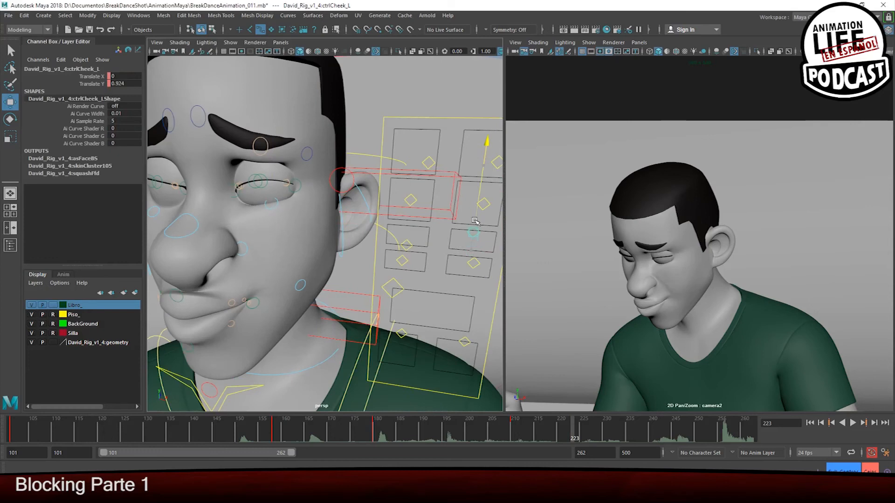
{"action": "left_click_drag", "start_coordinate": [409, 221], "coordinate": [408, 240]}
Compare the face in textured and shaded display, and shift a small facial control sideways
{"action": "key", "text": "6"}
{"action": "mouse_move", "coordinate": [354, 215]}
{"action": "right_mouse_down", "text": "alt"}
{"action": "mouse_move", "coordinate": [317, 214]}
{"action": "mouse_move", "coordinate": [353, 223]}
{"action": "right_mouse_up", "text": "alt"}
{"action": "left_click", "coordinate": [280, 275]}
{"action": "key", "text": "6"}
{"action": "key", "text": "e"}
{"action": "key", "text": "5"}
{"action": "key", "text": "5"}
{"action": "left_click", "coordinate": [358, 224]}
{"action": "key", "text": "w"}
{"action": "left_click_drag", "start_coordinate": [410, 223], "coordinate": [324, 224]}
{"action": "left_click", "coordinate": [448, 212]}
{"action": "right_click_drag", "start_coordinate": [324, 224], "coordinate": [363, 224], "text": "alt"}
Try to close the gap at the left eye's outer corner by moving its individual eyelid controls
{"action": "left_click", "coordinate": [363, 215]}
{"action": "left_click_drag", "start_coordinate": [419, 219], "coordinate": [429, 220]}
{"action": "key", "text": "ctrl+z"}
{"action": "left_click_drag", "start_coordinate": [372, 191], "coordinate": [327, 209], "text": "alt"}
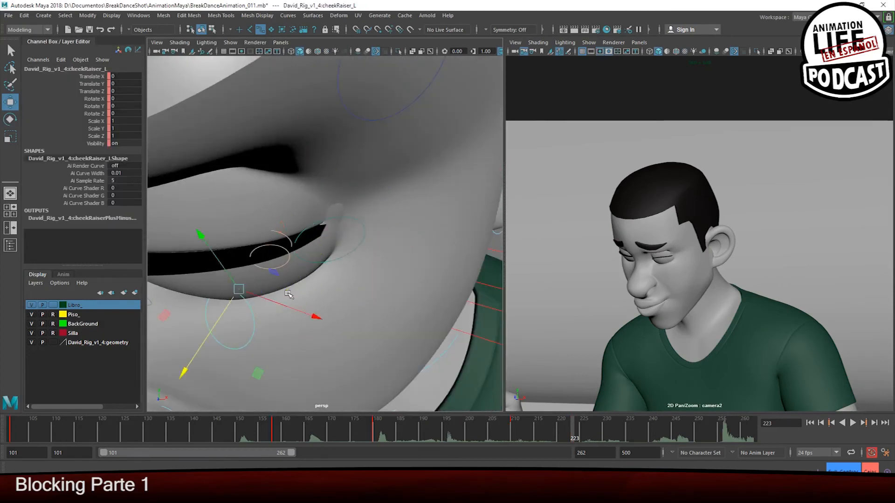
{"action": "left_click_drag", "start_coordinate": [289, 293], "coordinate": [298, 261], "text": "alt"}
{"action": "right_click_drag", "start_coordinate": [299, 261], "coordinate": [275, 252], "text": "alt"}
{"action": "left_click", "coordinate": [284, 240]}
{"action": "middle_click_drag", "start_coordinate": [284, 239], "coordinate": [251, 239]}
{"action": "key", "text": "ctrl+z"}
{"action": "key", "text": "4"}
{"action": "left_click", "coordinate": [275, 242]}
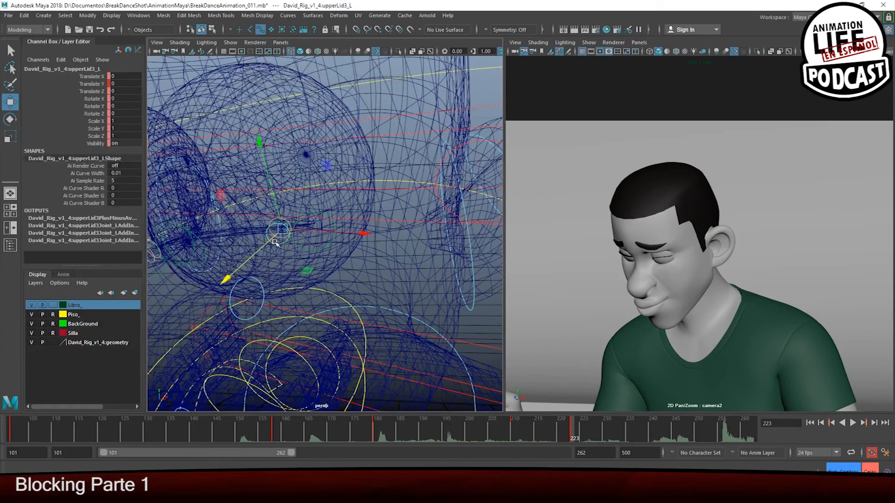
{"action": "key", "text": "5"}
Set the left eye control's Squint to 2
{"action": "left_click", "coordinate": [335, 237]}
{"action": "left_click_drag", "start_coordinate": [344, 222], "coordinate": [317, 228], "text": "alt"}
{"action": "left_click", "coordinate": [163, 191]}
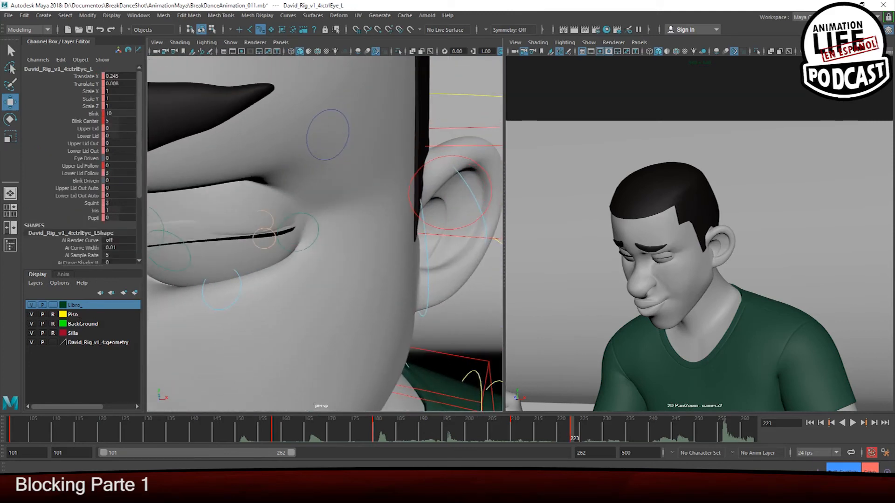
{"action": "left_click", "coordinate": [109, 202]}
{"action": "scroll", "coordinate": [326, 224], "scroll_direction": "down", "scroll_amount": 8}
{"action": "left_click", "coordinate": [484, 259]}
{"action": "scroll", "coordinate": [316, 272], "scroll_direction": "up", "scroll_amount": 10}
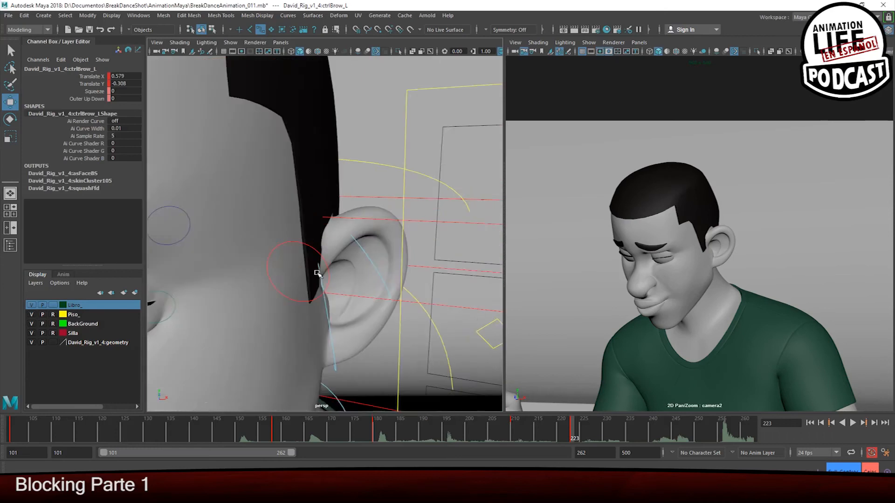
{"action": "left_click", "coordinate": [304, 281]}
{"action": "scroll", "coordinate": [317, 250], "scroll_direction": "up", "scroll_amount": 3}
{"action": "left_click", "coordinate": [273, 259]}
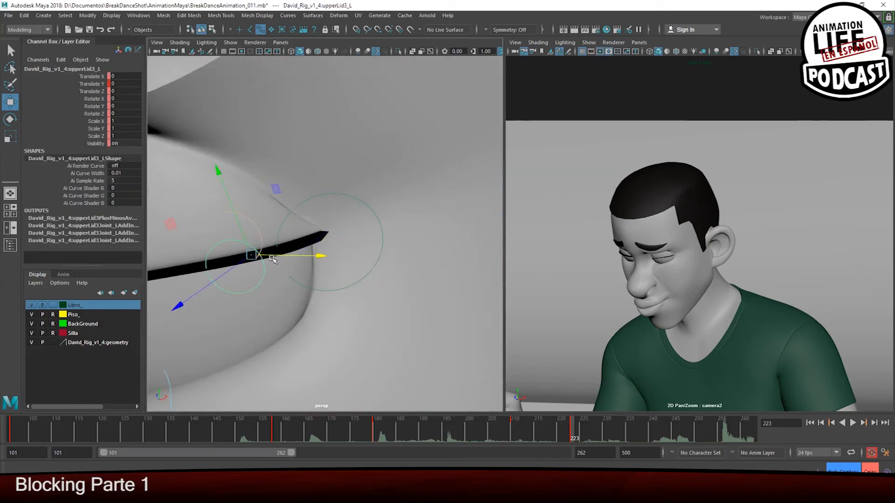
Set the right eye control's Squint to 2
{"action": "scroll", "coordinate": [484, 257], "scroll_direction": "down", "scroll_amount": 10}
{"action": "left_click", "coordinate": [401, 233]}
{"action": "scroll", "coordinate": [331, 262], "scroll_direction": "up", "scroll_amount": 6}
{"action": "middle_click_drag", "start_coordinate": [331, 262], "coordinate": [261, 231], "text": "alt"}
{"action": "left_click", "coordinate": [109, 203]}
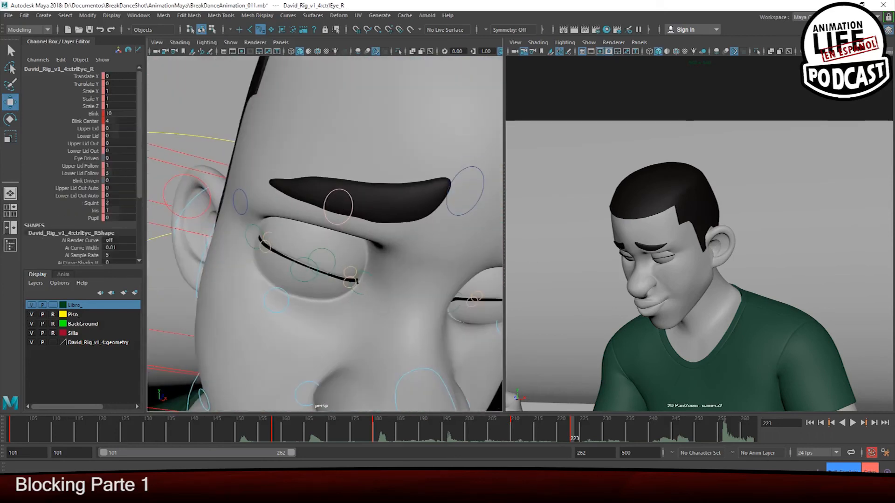
{"action": "type", "text": "2"}
{"action": "key", "text": "Return"}
Raise the right cheek control on the face panel, and set the left mouth corner control to Translate X 0.67, Y 1
{"action": "scroll", "coordinate": [227, 289], "scroll_direction": "down", "scroll_amount": 8}
{"action": "left_click_drag", "start_coordinate": [226, 289], "coordinate": [163, 285], "text": "alt"}
{"action": "scroll", "coordinate": [279, 261], "scroll_direction": "up", "scroll_amount": 6}
{"action": "middle_click_drag", "start_coordinate": [354, 224], "coordinate": [285, 228], "text": "alt"}
{"action": "left_click", "coordinate": [459, 194]}
{"action": "left_click_drag", "start_coordinate": [373, 233], "coordinate": [396, 233], "text": "alt"}
{"action": "left_click", "coordinate": [398, 196]}
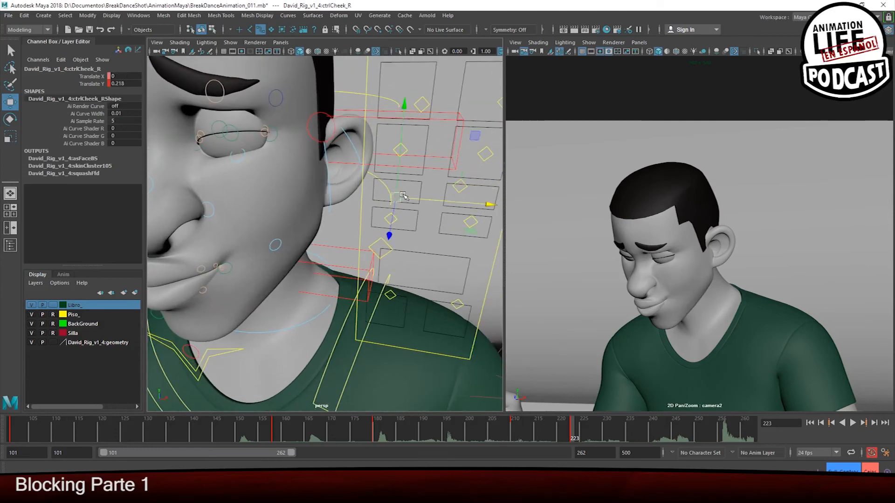
{"action": "left_click_drag", "start_coordinate": [381, 176], "coordinate": [386, 156], "text": "alt"}
{"action": "left_click", "coordinate": [471, 280]}
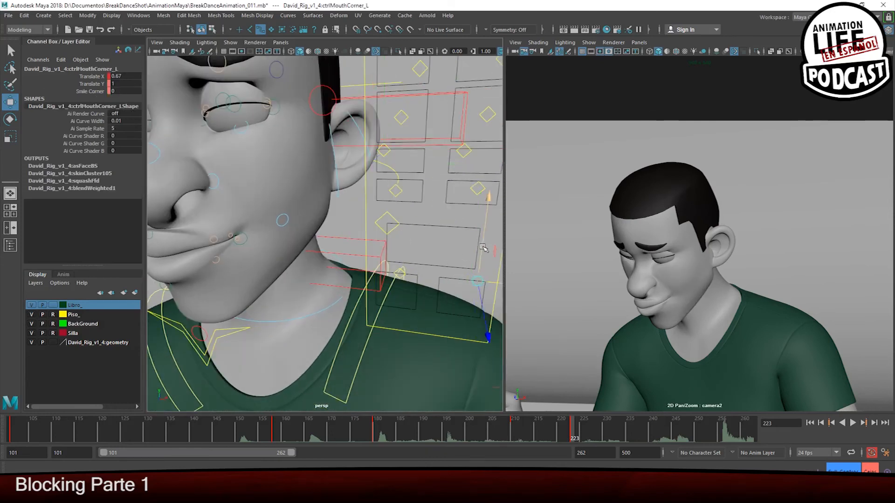
Shift the small lip control at the left mouth corner slightly down and inward
{"action": "left_click", "coordinate": [397, 219]}
{"action": "left_click_drag", "start_coordinate": [298, 233], "coordinate": [336, 223], "text": "alt"}
{"action": "middle_click_drag", "start_coordinate": [280, 233], "coordinate": [355, 238], "text": "alt"}
{"action": "left_click", "coordinate": [362, 239]}
{"action": "mouse_move", "coordinate": [359, 200]}
{"action": "left_mouse_down"}
{"action": "mouse_move", "coordinate": [357, 217]}
{"action": "mouse_move", "coordinate": [396, 189]}
{"action": "mouse_move", "coordinate": [349, 212]}
{"action": "left_mouse_up"}
{"action": "left_click", "coordinate": [348, 225]}
Raise the middle lower lip control to Translate Y 0.119
{"action": "left_click", "coordinate": [255, 322]}
{"action": "left_click", "coordinate": [255, 323]}
{"action": "left_click_drag", "start_coordinate": [244, 286], "coordinate": [244, 281]}
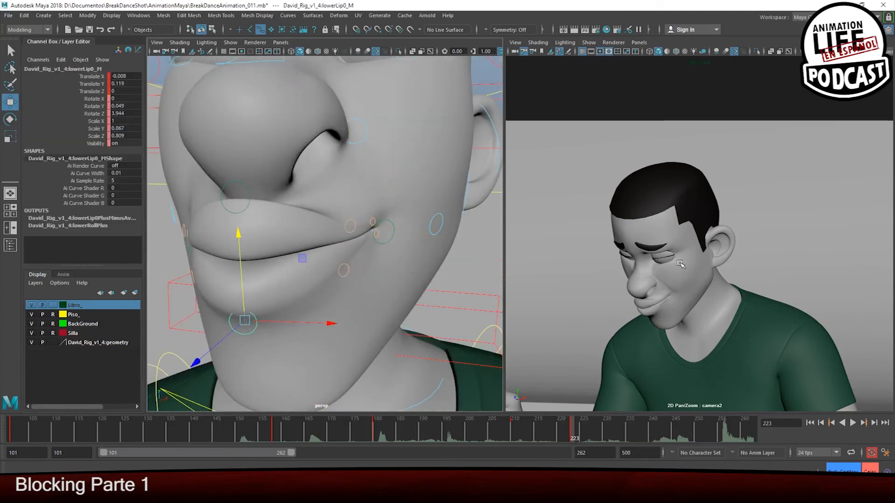
Set the right cheek raiser control to Translate Y -0.415, and turn on textured display in the camera view
{"action": "left_click_drag", "start_coordinate": [298, 233], "coordinate": [354, 252], "text": "alt"}
{"action": "middle_click_drag", "start_coordinate": [280, 187], "coordinate": [345, 289], "text": "alt"}
{"action": "left_click", "coordinate": [285, 166]}
{"action": "key", "text": "6"}
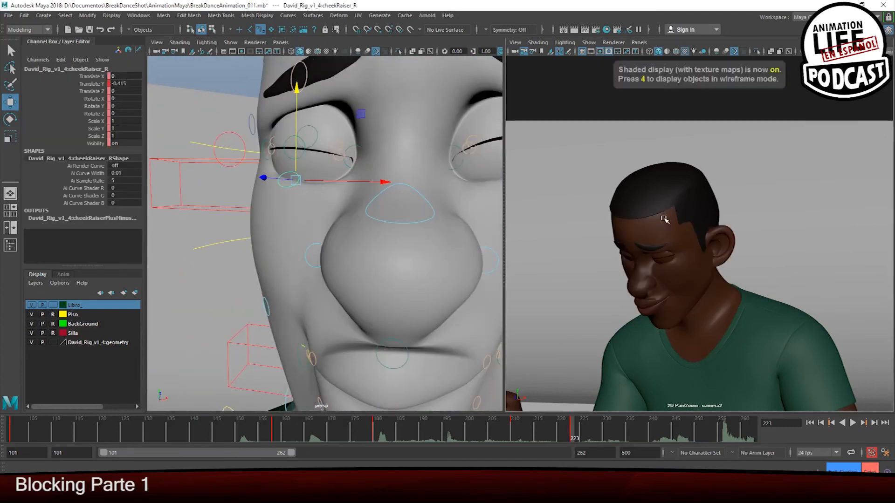
Turn off 2D pan/zoom in the camera view and reset the left-side lip control's translation and rotation to 0
{"action": "left_click", "coordinate": [559, 52]}
{"action": "left_click_drag", "start_coordinate": [383, 233], "coordinate": [308, 228], "text": "alt"}
{"action": "middle_click_drag", "start_coordinate": [355, 261], "coordinate": [327, 233], "text": "alt"}
{"action": "left_click", "coordinate": [382, 286]}
{"action": "left_click_drag", "start_coordinate": [126, 76], "coordinate": [126, 113]}
{"action": "type", "text": "0"}
{"action": "key", "text": "Return"}
Raise the outer left upper lip control beside the mouth corner
{"action": "left_click", "coordinate": [288, 274]}
{"action": "left_click_drag", "start_coordinate": [261, 257], "coordinate": [373, 264], "text": "alt"}
{"action": "key", "text": "e"}
{"action": "key", "text": "w"}
{"action": "left_click", "coordinate": [370, 295]}
{"action": "left_click", "coordinate": [383, 279]}
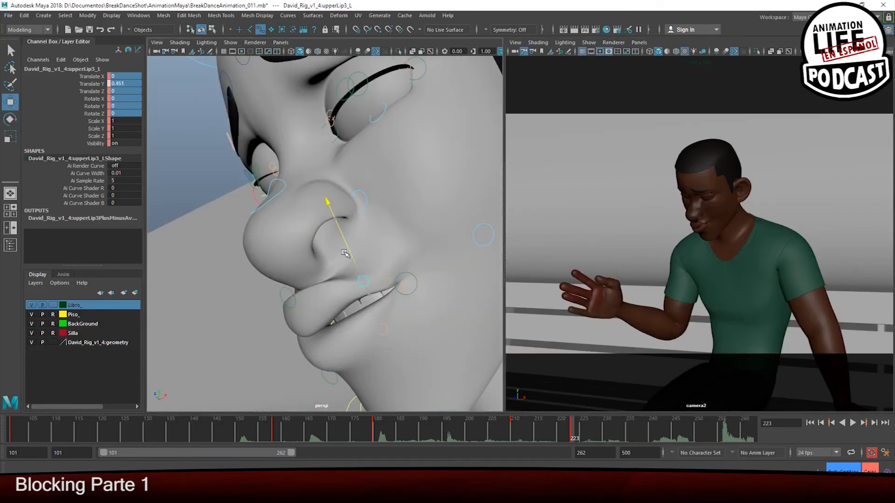
{"action": "left_click_drag", "start_coordinate": [367, 297], "coordinate": [378, 242]}
Shift the main mouth control on the face panel to Translate X -0.823
{"action": "right_click_drag", "start_coordinate": [377, 242], "coordinate": [289, 242], "text": "alt"}
{"action": "middle_click_drag", "start_coordinate": [419, 210], "coordinate": [321, 196], "text": "alt"}
{"action": "right_click_drag", "start_coordinate": [321, 210], "coordinate": [396, 210], "text": "alt"}
{"action": "left_click", "coordinate": [414, 194]}
{"action": "middle_click_drag", "start_coordinate": [425, 227], "coordinate": [459, 203], "text": "alt"}
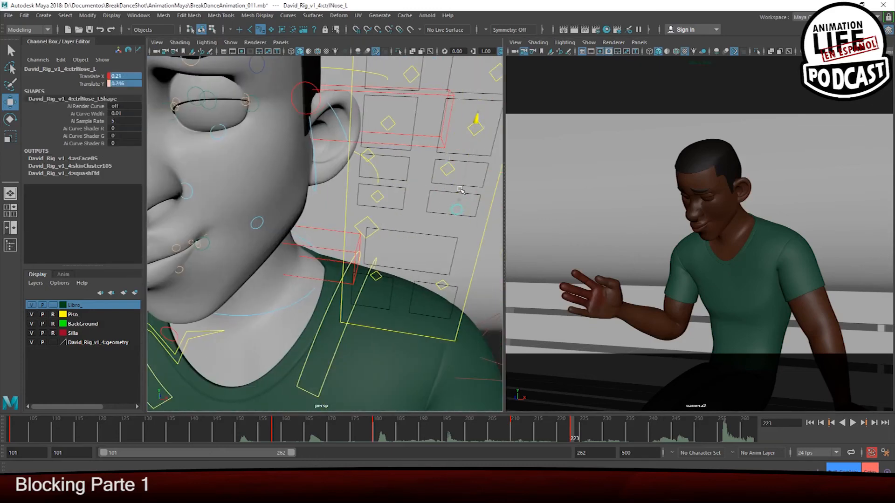
{"action": "left_click", "coordinate": [368, 228]}
{"action": "mouse_move", "coordinate": [383, 231]}
{"action": "left_mouse_down"}
{"action": "mouse_move", "coordinate": [397, 230]}
{"action": "mouse_move", "coordinate": [379, 226]}
{"action": "left_mouse_up"}
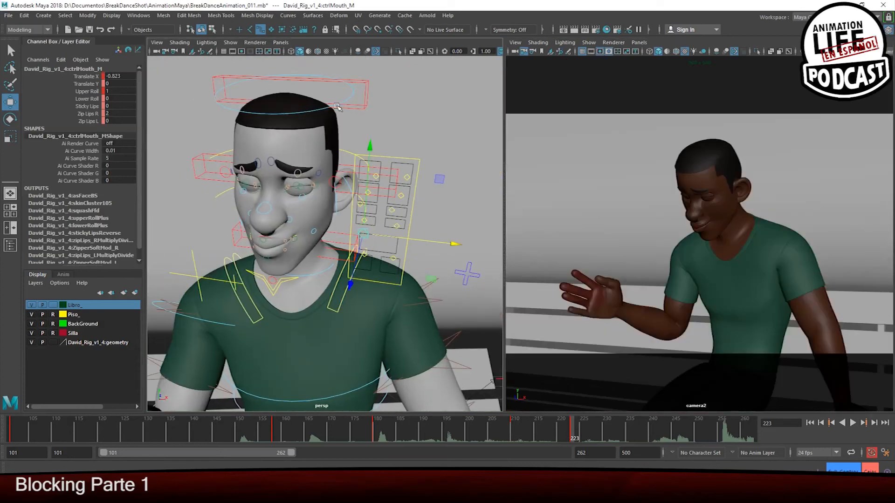
Show the camera view in untextured shading and rotate the head control to raise the head slightly
{"action": "left_click", "coordinate": [710, 215]}
{"action": "key", "text": "e"}
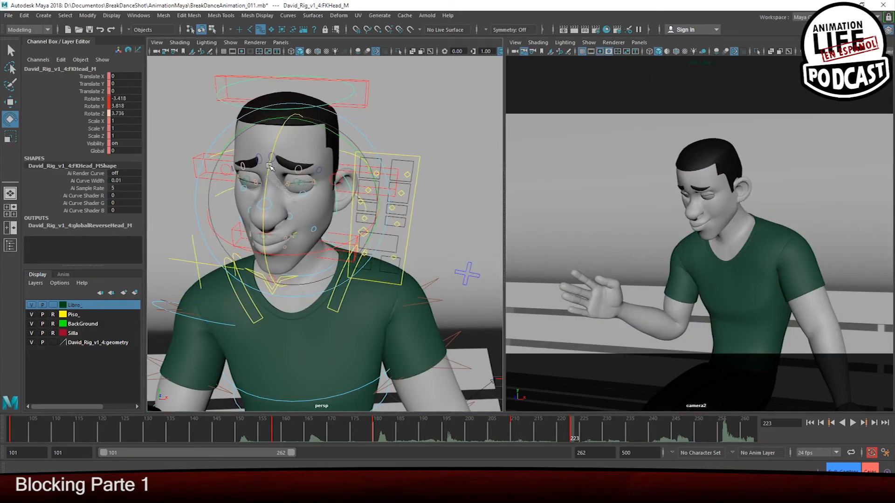
{"action": "left_click_drag", "start_coordinate": [303, 195], "coordinate": [364, 181], "text": "alt"}
{"action": "left_click", "coordinate": [371, 180]}
{"action": "left_click", "coordinate": [290, 94]}
{"action": "left_click_drag", "start_coordinate": [297, 175], "coordinate": [368, 210]}
{"action": "scroll", "coordinate": [336, 210], "scroll_direction": "up", "scroll_amount": 3}
{"action": "key", "text": "w"}
Set the main lips control to Rotate X -10.741
{"action": "left_click", "coordinate": [395, 197]}
{"action": "left_click_drag", "start_coordinate": [289, 223], "coordinate": [303, 237], "text": "alt"}
{"action": "scroll", "coordinate": [317, 223], "scroll_direction": "up", "scroll_amount": 3}
{"action": "left_click", "coordinate": [300, 247]}
{"action": "key", "text": "e"}
{"action": "left_click_drag", "start_coordinate": [280, 252], "coordinate": [273, 228]}
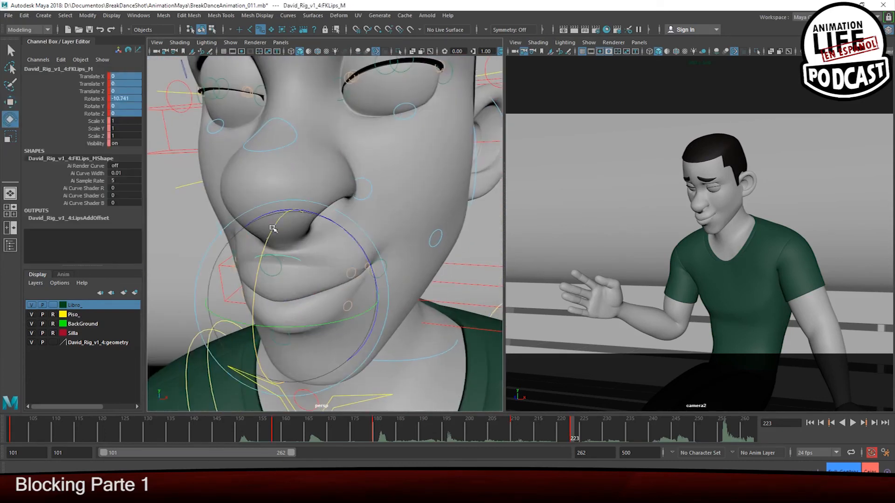
Move the main lips control to Translate Y 0.039 and Translate Z 0.098
{"action": "key", "text": "w"}
{"action": "left_click_drag", "start_coordinate": [326, 262], "coordinate": [280, 255], "text": "alt"}
{"action": "scroll", "coordinate": [280, 254], "scroll_direction": "up", "scroll_amount": 3}
{"action": "left_click_drag", "start_coordinate": [284, 286], "coordinate": [272, 295]}
{"action": "scroll", "coordinate": [286, 256], "scroll_direction": "down", "scroll_amount": 5}
{"action": "left_click_drag", "start_coordinate": [286, 255], "coordinate": [326, 270], "text": "alt"}
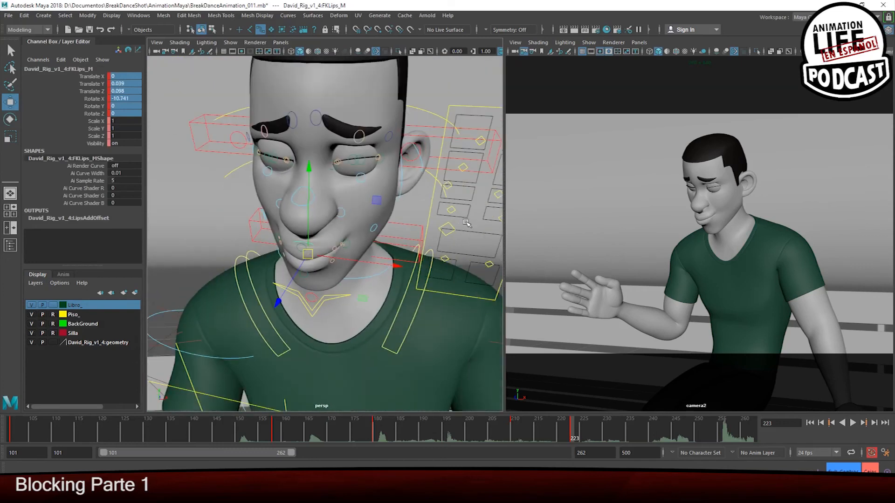
Set the main mouth control to Translate X -1, Upper Roll 2 and Lower Roll 2, with the camera view zoomed on the face
{"action": "left_click", "coordinate": [427, 228]}
{"action": "left_click", "coordinate": [112, 91]}
{"action": "left_click", "coordinate": [112, 91]}
{"action": "type", "text": "1"}
{"action": "key", "text": "Return"}
{"action": "left_click", "coordinate": [561, 51]}
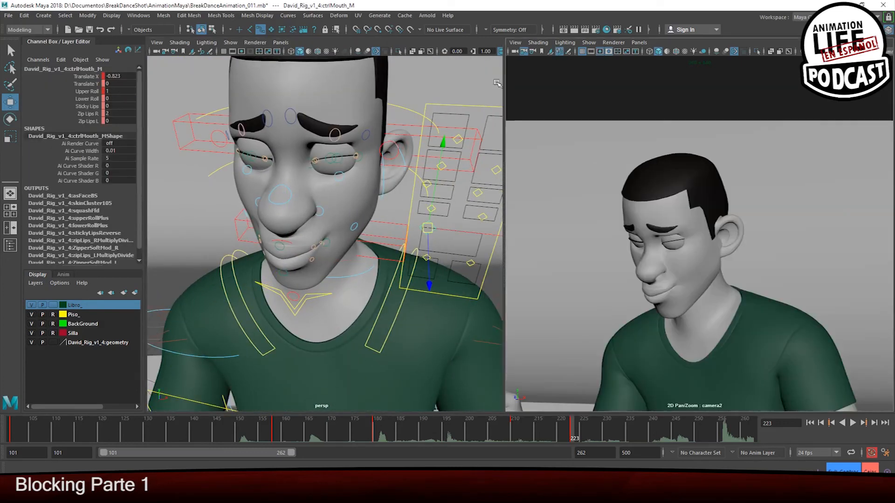
{"action": "type", "text": "2"}
{"action": "key", "text": "Return"}
{"action": "left_click_drag", "start_coordinate": [419, 221], "coordinate": [376, 204], "text": "alt"}
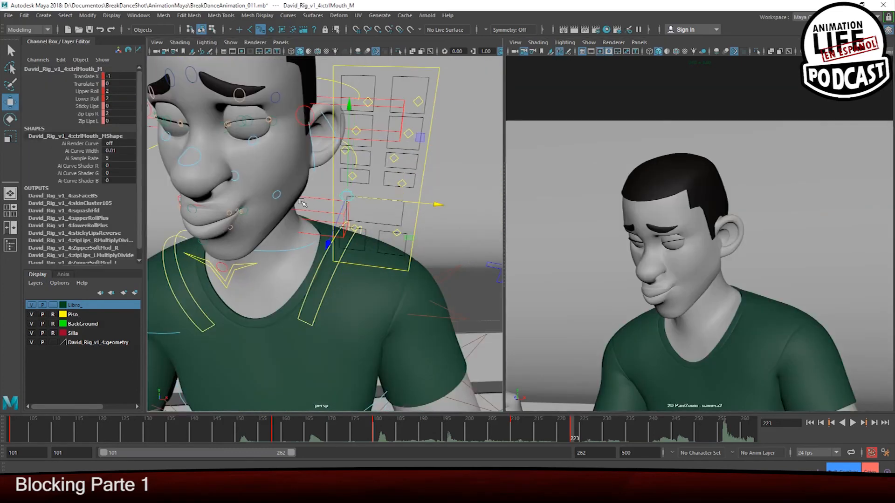
Rotate the head control to tilt the head further down and forward
{"action": "scroll", "coordinate": [302, 203], "scroll_direction": "down", "scroll_amount": 4}
{"action": "left_click", "coordinate": [282, 93]}
{"action": "key", "text": "e"}
{"action": "left_click_drag", "start_coordinate": [281, 94], "coordinate": [238, 117]}
{"action": "key", "text": "w"}
{"action": "left_click", "coordinate": [434, 242]}
{"action": "left_click_drag", "start_coordinate": [434, 243], "coordinate": [346, 269], "text": "alt"}
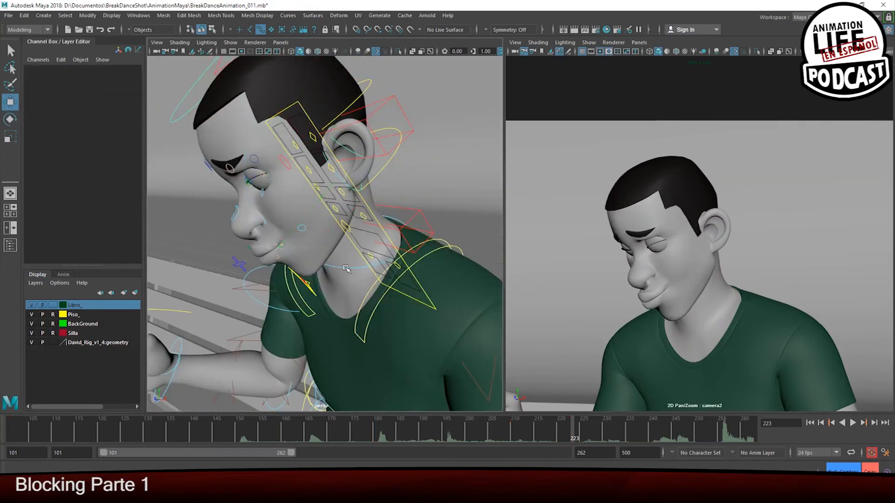
Rotate the neck control to lean the head further forward over the chest
{"action": "left_click", "coordinate": [345, 269]}
{"action": "key", "text": "e"}
{"action": "left_click", "coordinate": [397, 154]}
{"action": "left_click_drag", "start_coordinate": [322, 187], "coordinate": [311, 186]}
{"action": "left_click_drag", "start_coordinate": [254, 194], "coordinate": [256, 201]}
{"action": "left_click_drag", "start_coordinate": [302, 234], "coordinate": [309, 221]}
Fine-tune the head's rotation to refine its downward tilt
{"action": "scroll", "coordinate": [309, 220], "scroll_direction": "down", "scroll_amount": 4}
{"action": "middle_click_drag", "start_coordinate": [322, 233], "coordinate": [306, 187], "text": "alt"}
{"action": "left_click", "coordinate": [341, 275]}
{"action": "key", "text": "w"}
{"action": "left_click", "coordinate": [335, 159]}
{"action": "key", "text": "e"}
{"action": "left_click_drag", "start_coordinate": [237, 157], "coordinate": [239, 166]}
Return the camera view to its full framing in untextured shading and rotate the right wrist control
{"action": "middle_click_drag", "start_coordinate": [271, 258], "coordinate": [300, 216], "text": "alt"}
{"action": "key", "text": "6"}
{"action": "key", "text": "5"}
{"action": "key", "text": "backslash"}
{"action": "left_click_drag", "start_coordinate": [300, 216], "coordinate": [355, 153], "text": "alt"}
{"action": "left_click", "coordinate": [396, 210]}
{"action": "left_click_drag", "start_coordinate": [466, 140], "coordinate": [472, 120]}
{"action": "scroll", "coordinate": [314, 180], "scroll_direction": "up", "scroll_amount": 4}
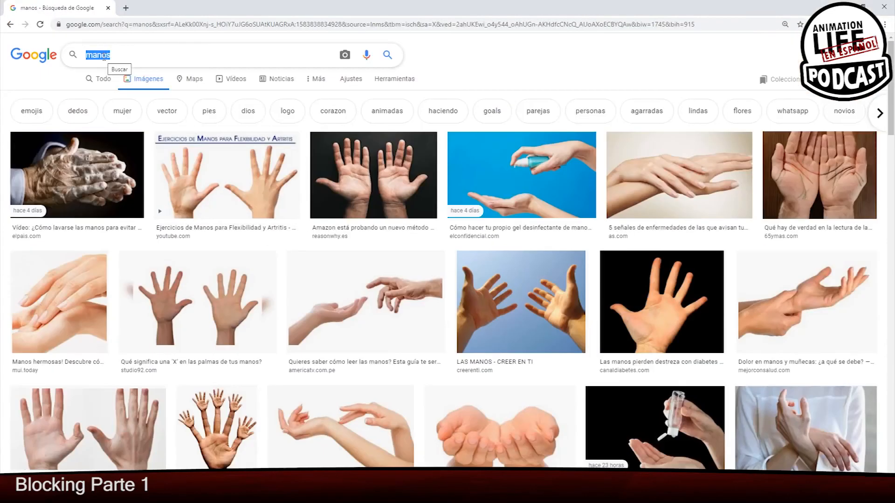
In the web browser, search Google Images for "gente disfrutando" and "gente disfrutando la musica", and browse the results for pose references
{"action": "type", "text": "gente disfrutando"}
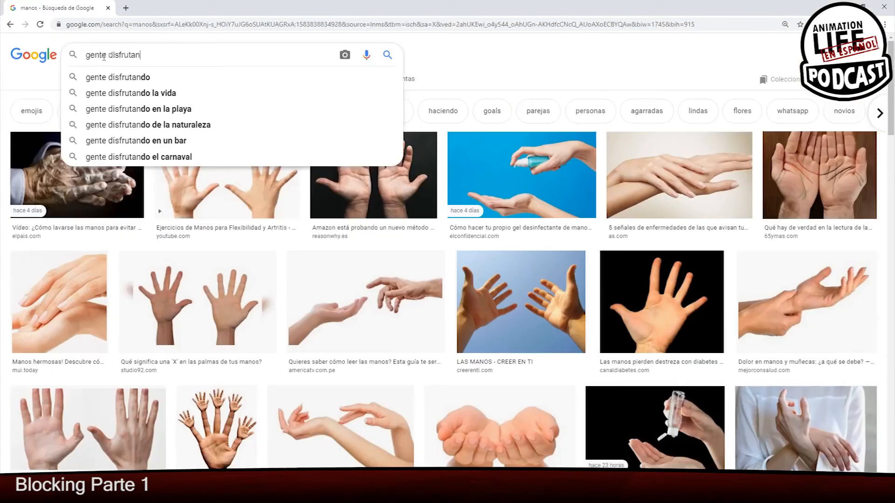
{"action": "key", "text": "Return"}
{"action": "scroll", "coordinate": [563, 200], "scroll_direction": "down", "scroll_amount": 7}
{"action": "scroll", "coordinate": [562, 201], "scroll_direction": "up", "scroll_amount": 7}
{"action": "type", "text": "la musica"}
{"action": "key", "text": "Return"}
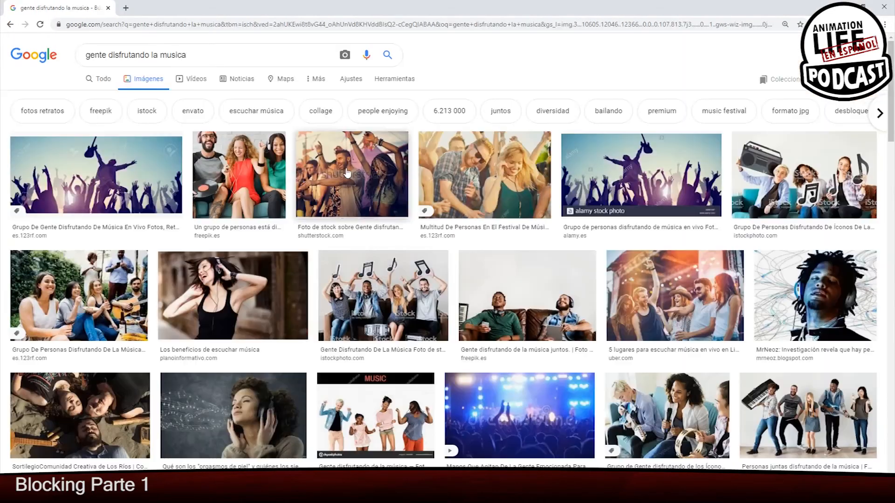
{"action": "scroll", "coordinate": [215, 172], "scroll_direction": "down", "scroll_amount": 5}
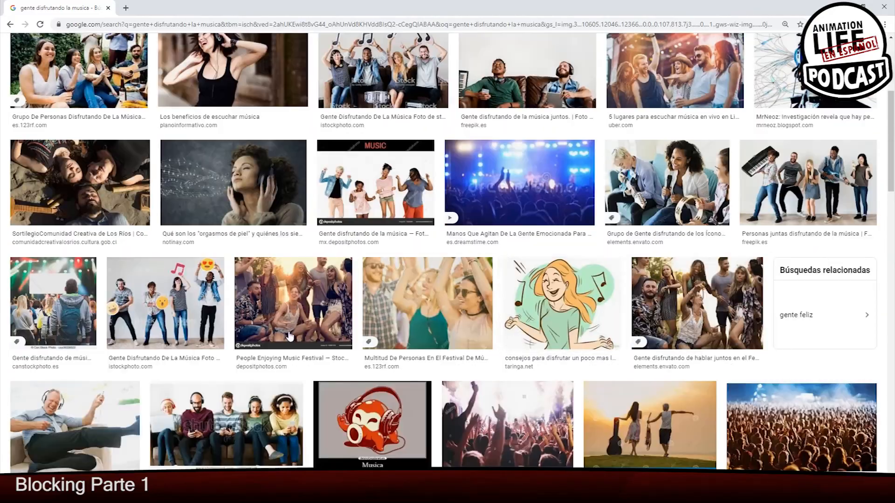
{"action": "scroll", "coordinate": [516, 329], "scroll_direction": "down", "scroll_amount": 15}
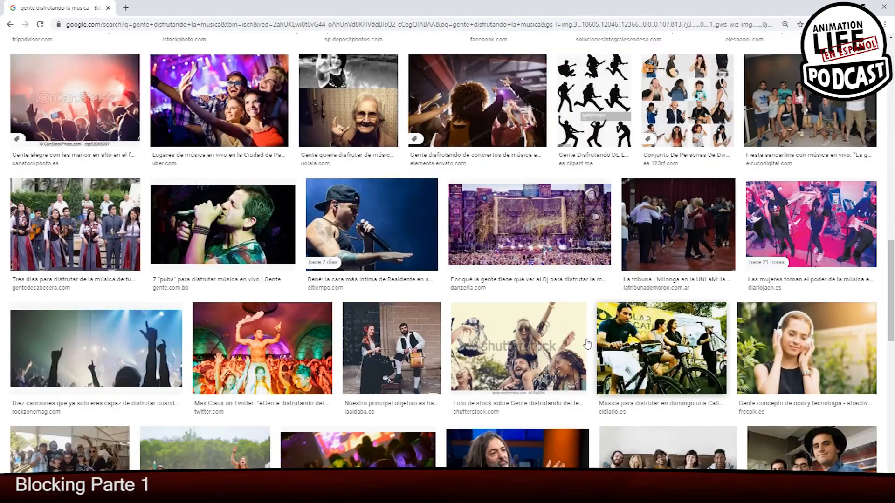
{"action": "scroll", "coordinate": [607, 355], "scroll_direction": "down", "scroll_amount": 15}
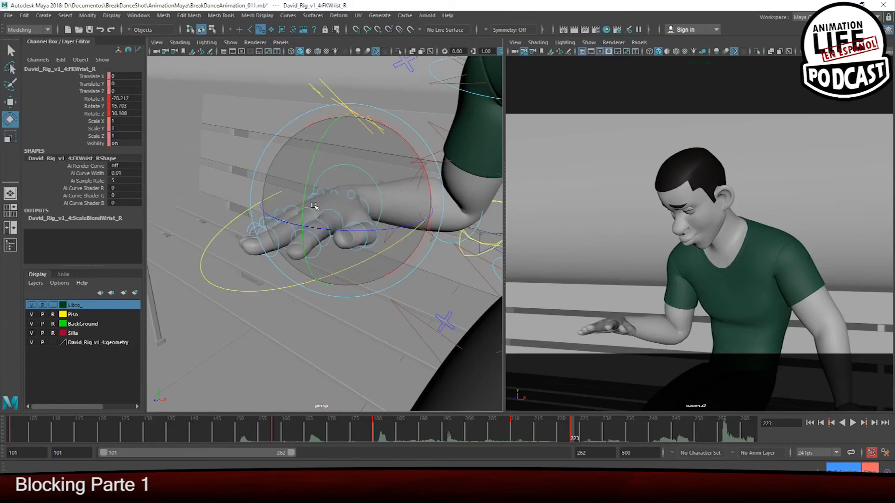
Switch back to Maya, select the right hand's finger controls and save them as a selection button named "Dedosdere"
{"action": "left_click", "coordinate": [348, 211]}
{"action": "left_click_drag", "start_coordinate": [336, 220], "coordinate": [391, 233], "text": "alt"}
{"action": "key", "text": "w"}
{"action": "right_click_drag", "start_coordinate": [326, 233], "coordinate": [401, 233], "text": "alt"}
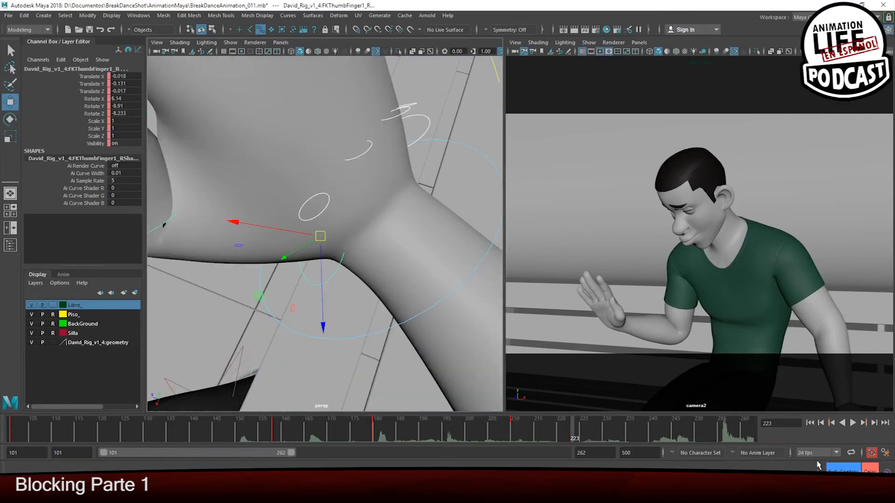
{"action": "left_click_drag", "start_coordinate": [355, 233], "coordinate": [317, 242], "text": "alt"}
{"action": "left_click", "coordinate": [819, 469]}
{"action": "type", "text": "Dedosdere"}
{"action": "key", "text": "Return"}
Reset the translation and rotation of all selected right-hand finger controls to 0
{"action": "right_click_drag", "start_coordinate": [354, 233], "coordinate": [280, 233], "text": "alt"}
{"action": "left_click_drag", "start_coordinate": [124, 76], "coordinate": [125, 113]}
{"action": "type", "text": "0"}
{"action": "key", "text": "Return"}
Rotate the right thumb joint and begin bending the other fingers of the right hand
{"action": "left_click", "coordinate": [245, 213]}
{"action": "key", "text": "e"}
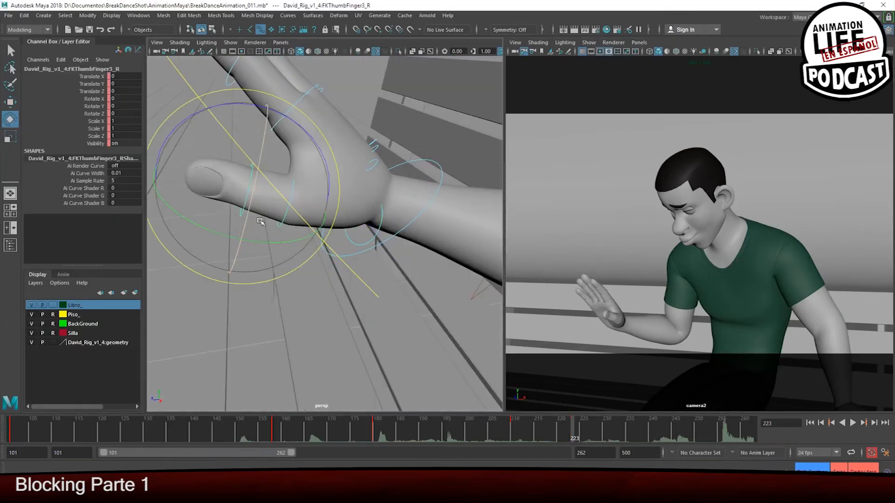
{"action": "left_click_drag", "start_coordinate": [337, 159], "coordinate": [299, 168]}
{"action": "left_click_drag", "start_coordinate": [299, 196], "coordinate": [345, 177], "text": "alt"}
{"action": "left_click", "coordinate": [329, 192]}
{"action": "left_click_drag", "start_coordinate": [298, 135], "coordinate": [335, 122]}
{"action": "key", "text": "w"}
{"action": "left_click_drag", "start_coordinate": [335, 187], "coordinate": [397, 206], "text": "alt"}
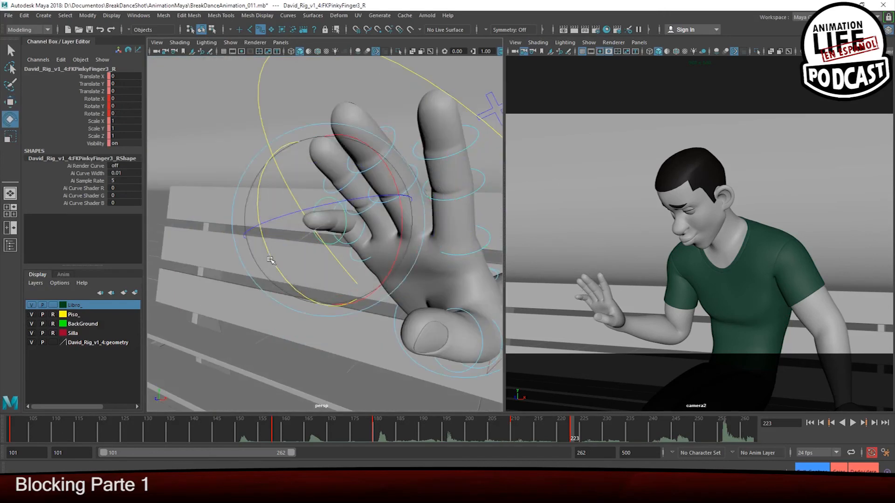
Curl the tip joint of the right pinky and adjust the bend of a neighbouring finger
{"action": "left_click_drag", "start_coordinate": [270, 260], "coordinate": [285, 282]}
{"action": "key", "text": "w"}
{"action": "left_click_drag", "start_coordinate": [299, 261], "coordinate": [401, 252], "text": "alt"}
{"action": "left_click", "coordinate": [410, 205]}
{"action": "left_click_drag", "start_coordinate": [299, 223], "coordinate": [383, 233], "text": "alt"}
{"action": "left_click", "coordinate": [371, 233]}
{"action": "key", "text": "e"}
{"action": "left_click_drag", "start_coordinate": [367, 179], "coordinate": [344, 175]}
Rotate the remaining right-hand finger joints to give the open hand a relaxed, staggered curl
{"action": "left_click_drag", "start_coordinate": [298, 223], "coordinate": [391, 224], "text": "alt"}
{"action": "left_click", "coordinate": [336, 200]}
{"action": "key", "text": "e"}
{"action": "left_click", "coordinate": [365, 198]}
{"action": "left_click", "coordinate": [422, 212]}
{"action": "left_click_drag", "start_coordinate": [434, 181], "coordinate": [418, 179]}
{"action": "key", "text": "e"}
{"action": "left_click_drag", "start_coordinate": [406, 228], "coordinate": [367, 151], "text": "alt"}
Rotate the right shoulder control, and turn the right wrist to Rotate X -57.956, Y -14.997, Z 8.782
{"action": "left_click", "coordinate": [373, 177]}
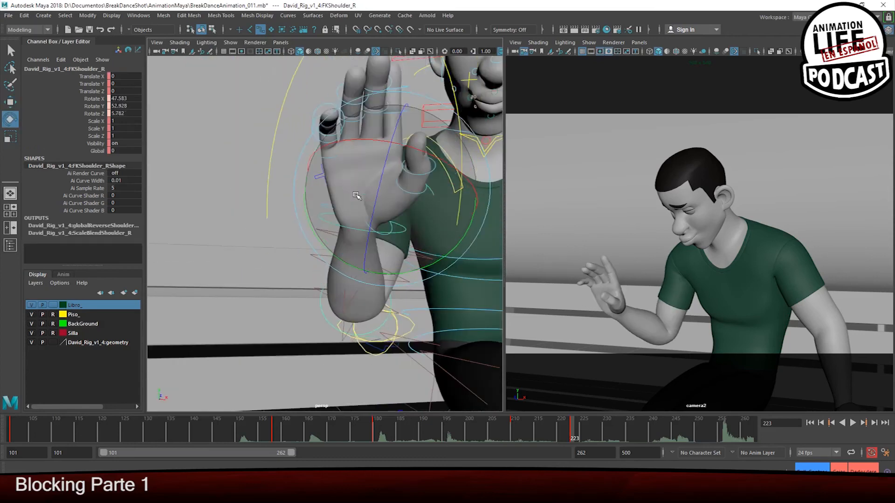
{"action": "left_click_drag", "start_coordinate": [356, 195], "coordinate": [364, 205]}
{"action": "left_click_drag", "start_coordinate": [345, 209], "coordinate": [401, 224], "text": "alt"}
{"action": "left_click", "coordinate": [394, 258]}
{"action": "key", "text": "e"}
{"action": "left_click_drag", "start_coordinate": [340, 210], "coordinate": [347, 231]}
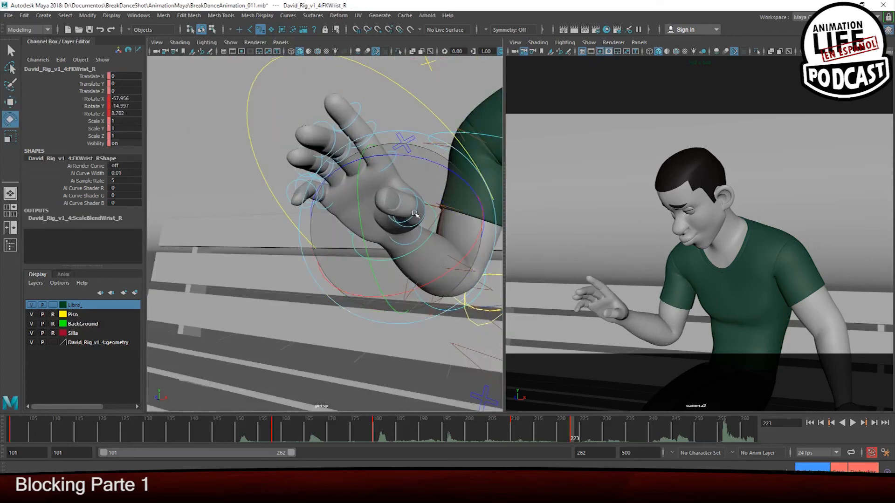
Select all the character's controls, scrub the poses from frame 209 onward, and add a pose key at frame 238
{"action": "left_click_drag", "start_coordinate": [397, 129], "coordinate": [345, 177], "text": "alt"}
{"action": "left_click", "coordinate": [392, 212]}
{"action": "key", "text": "w"}
{"action": "left_click_drag", "start_coordinate": [443, 186], "coordinate": [359, 219], "text": "alt"}
{"action": "left_click", "coordinate": [355, 262]}
{"action": "left_click_drag", "start_coordinate": [354, 261], "coordinate": [312, 242], "text": "alt"}
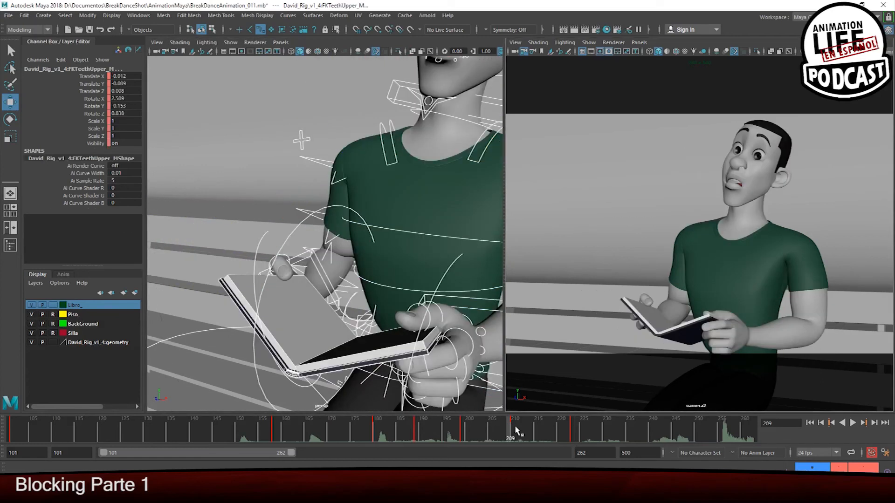
{"action": "left_click_drag", "start_coordinate": [516, 431], "coordinate": [627, 417]}
{"action": "left_click", "coordinate": [653, 433]}
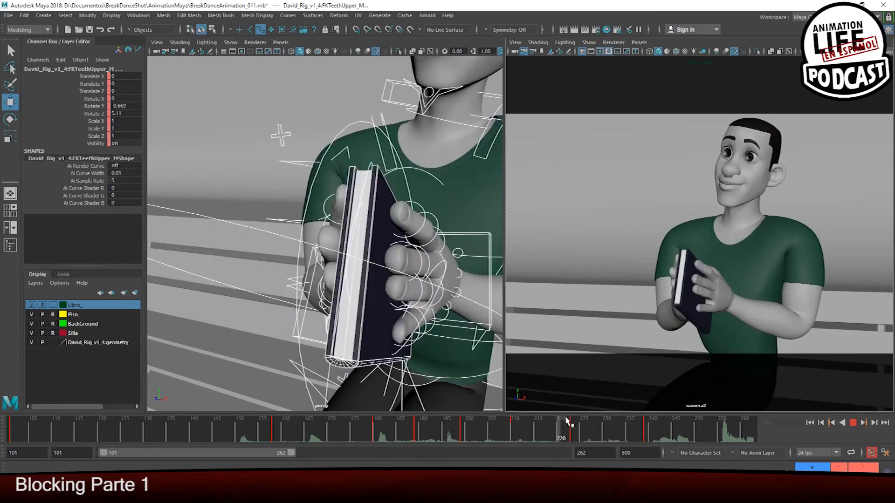
Set the right shoulder control's Global to 10 at frame 223 and rotate the right arm
{"action": "left_click_drag", "start_coordinate": [382, 224], "coordinate": [365, 219], "text": "alt"}
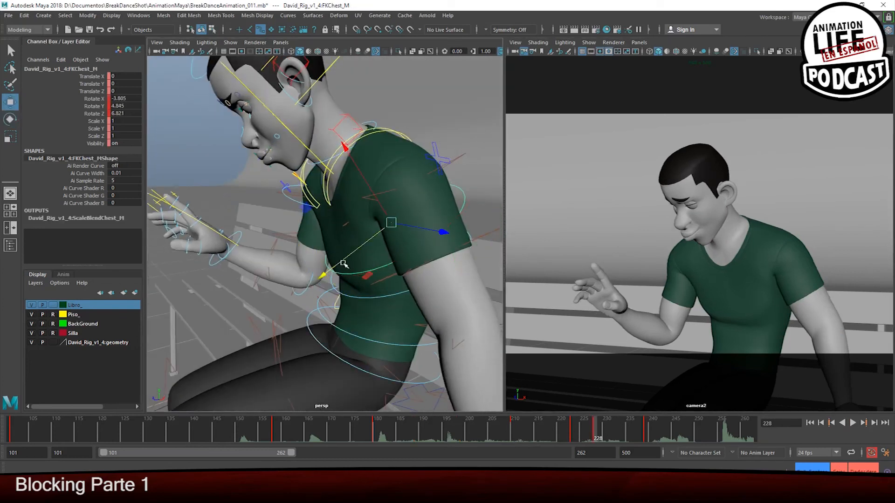
{"action": "left_click", "coordinate": [353, 198]}
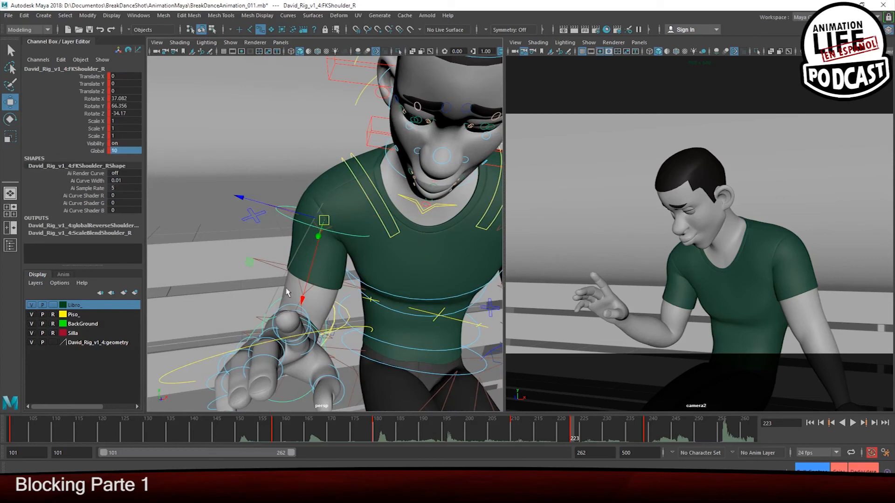
{"action": "key", "text": "e"}
{"action": "left_click_drag", "start_coordinate": [322, 231], "coordinate": [340, 233], "text": "alt"}
{"action": "left_click_drag", "start_coordinate": [298, 133], "coordinate": [290, 138]}
{"action": "key", "text": "w"}
Refine the torso and right arm pose, and select all the character's controls for playback
{"action": "left_click", "coordinate": [380, 303]}
{"action": "key", "text": "e"}
{"action": "left_click", "coordinate": [322, 209]}
{"action": "key", "text": "w"}
{"action": "left_click", "coordinate": [812, 467]}
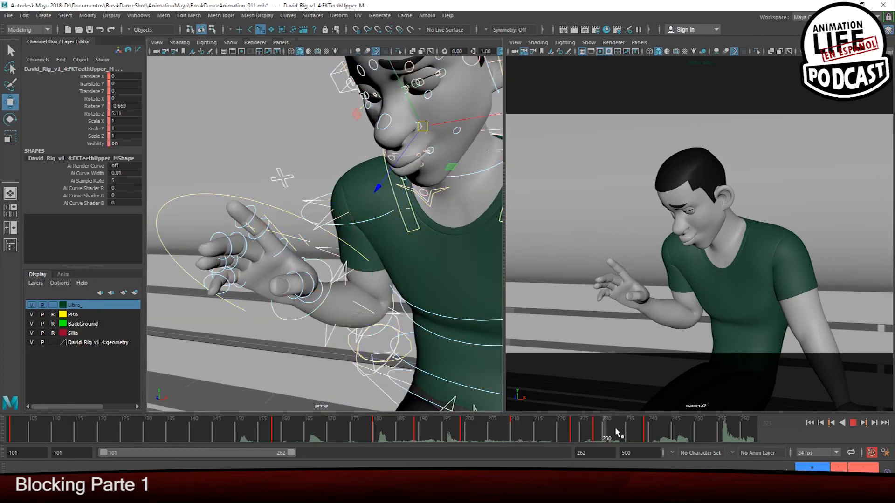
Rotate the torso controls at frame 228 to straighten the seated character's leaning upper body
{"action": "key", "text": "period"}
{"action": "left_click", "coordinate": [390, 169]}
{"action": "key", "text": "e"}
{"action": "left_click", "coordinate": [464, 150]}
{"action": "left_click_drag", "start_coordinate": [373, 242], "coordinate": [322, 243], "text": "alt"}
{"action": "left_click", "coordinate": [359, 308]}
{"action": "key", "text": "w"}
{"action": "left_click_drag", "start_coordinate": [350, 284], "coordinate": [289, 293], "text": "alt"}
{"action": "left_click", "coordinate": [362, 343]}
{"action": "key", "text": "e"}
{"action": "left_click_drag", "start_coordinate": [429, 218], "coordinate": [365, 202]}
{"action": "middle_click_drag", "start_coordinate": [366, 202], "coordinate": [392, 350], "text": "alt"}
Rotate the chest and head controls at frame 228 to lift the character's lowered head
{"action": "left_click", "coordinate": [410, 247]}
{"action": "left_click_drag", "start_coordinate": [371, 190], "coordinate": [388, 192]}
{"action": "left_click", "coordinate": [365, 134]}
{"action": "mouse_move", "coordinate": [344, 121]}
{"action": "left_mouse_down"}
{"action": "mouse_move", "coordinate": [365, 129]}
{"action": "mouse_move", "coordinate": [339, 123]}
{"action": "left_mouse_up"}
{"action": "key", "text": "comma"}
{"action": "key", "text": "period"}
{"action": "left_click", "coordinate": [410, 249]}
{"action": "left_click_drag", "start_coordinate": [337, 204], "coordinate": [336, 204]}
Flip between the keyed poses around frame 228 to compare the body and head motion
{"action": "key", "text": "period"}
{"action": "key", "text": "comma"}
{"action": "key", "text": "comma"}
{"action": "key", "text": "period"}
{"action": "key", "text": "comma"}
{"action": "key", "text": "period"}
{"action": "key", "text": "comma"}
{"action": "key", "text": "period"}
Rotate the root control and the first spine control at frame 228 to adjust the torso's lean
{"action": "middle_click_drag", "start_coordinate": [377, 368], "coordinate": [317, 151], "text": "alt"}
{"action": "key", "text": "w"}
{"action": "left_click", "coordinate": [324, 359]}
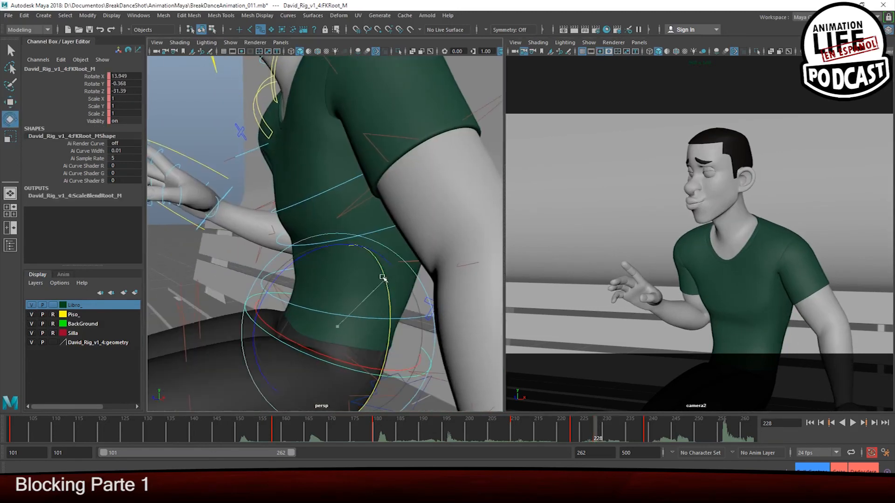
{"action": "key", "text": "e"}
{"action": "left_click_drag", "start_coordinate": [366, 202], "coordinate": [407, 252]}
{"action": "key", "text": "period"}
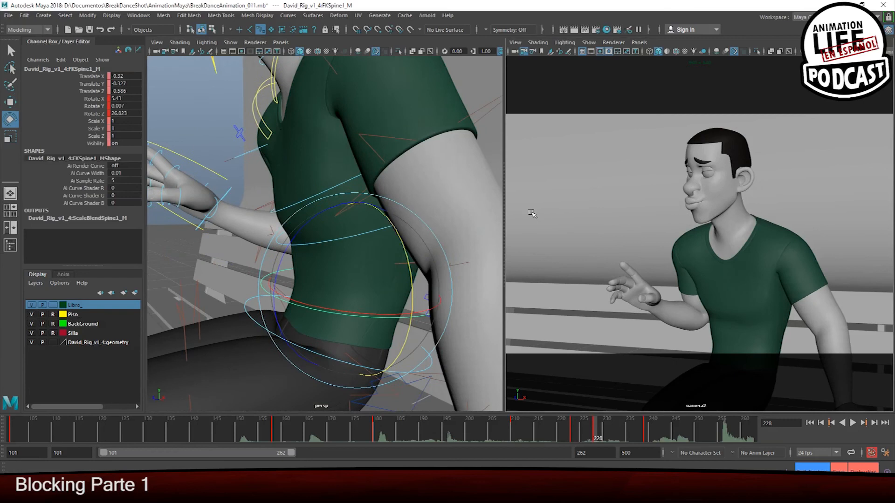
{"action": "key", "text": "period"}
Refine the spine rotation at frame 228 and compare it with the neighbouring key poses
{"action": "left_click_drag", "start_coordinate": [396, 261], "coordinate": [336, 313], "text": "alt"}
{"action": "key", "text": "w"}
{"action": "left_click", "coordinate": [334, 319]}
{"action": "key", "text": "e"}
{"action": "left_click_drag", "start_coordinate": [337, 238], "coordinate": [399, 230]}
{"action": "key", "text": "period"}
{"action": "key", "text": "comma"}
{"action": "key", "text": "period"}
{"action": "key", "text": "comma"}
{"action": "key", "text": "period"}
{"action": "key", "text": "comma"}
{"action": "key", "text": "period"}
Fine-tune the second spine control at frame 228 to Rotate X -5.259, Y 4.081, Z 14.157
{"action": "left_click_drag", "start_coordinate": [222, 179], "coordinate": [262, 207], "text": "alt"}
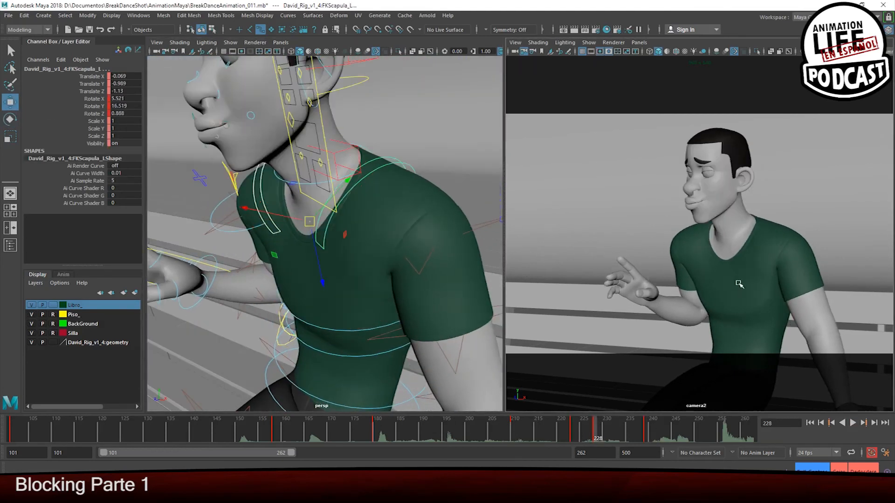
{"action": "key", "text": "period"}
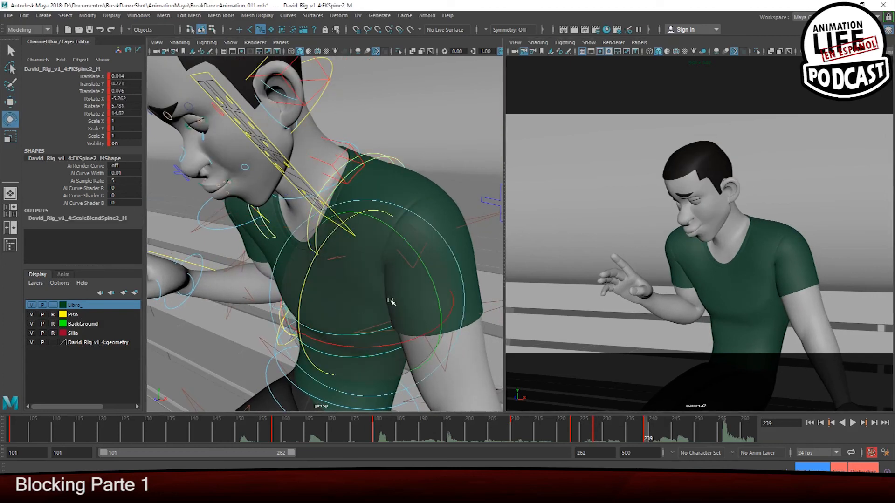
{"action": "key", "text": "comma"}
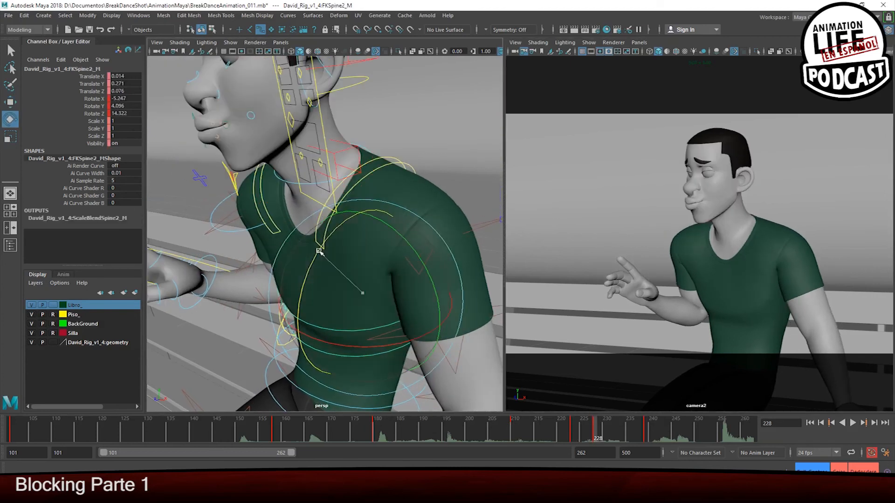
{"action": "left_click_drag", "start_coordinate": [320, 252], "coordinate": [317, 252]}
{"action": "key", "text": "period"}
{"action": "key", "text": "comma"}
{"action": "key", "text": "period"}
{"action": "key", "text": "comma"}
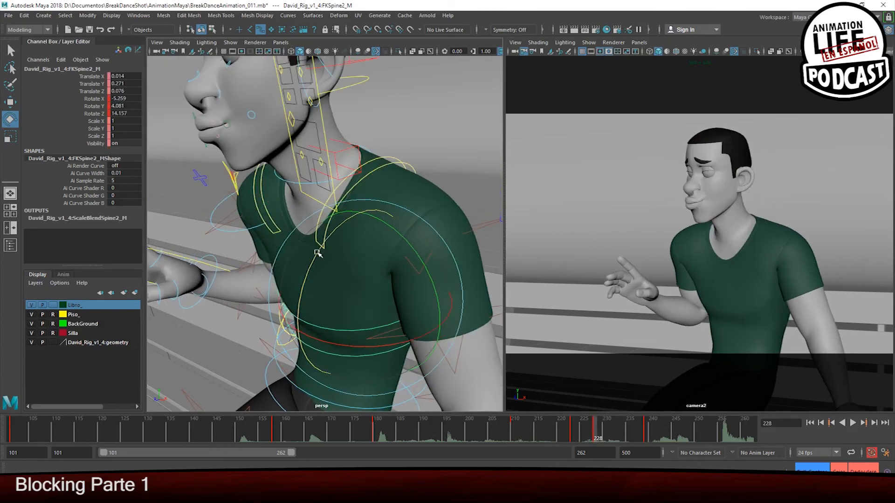
Raise the right forearm at frame 223 and adjust the right wrist to match
{"action": "left_click", "coordinate": [574, 436]}
{"action": "left_click_drag", "start_coordinate": [261, 196], "coordinate": [317, 180], "text": "alt"}
{"action": "left_click", "coordinate": [323, 177]}
{"action": "left_click", "coordinate": [390, 275]}
{"action": "left_click_drag", "start_coordinate": [349, 208], "coordinate": [354, 201]}
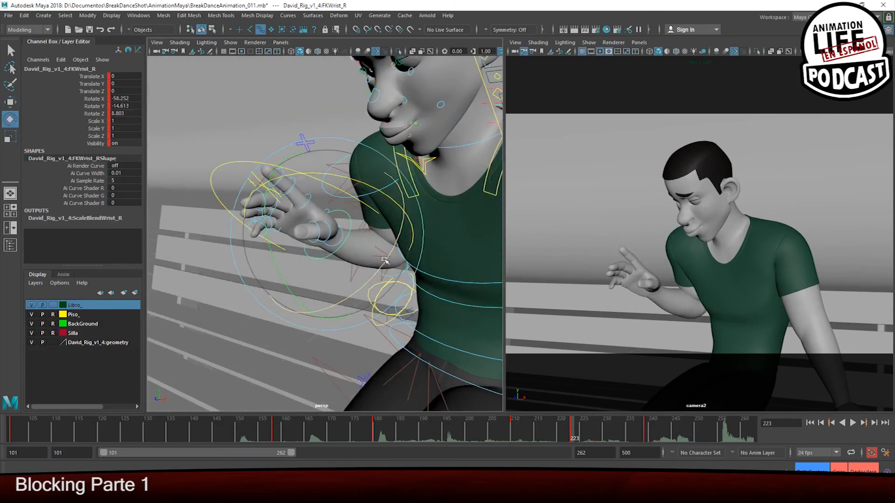
At frame 239, set the right elbow to Rotate Z 110.575 and the right wrist to Rotate X -62.451, Y -21.764, Z 7.207
{"action": "left_click", "coordinate": [733, 196]}
{"action": "left_click", "coordinate": [595, 434]}
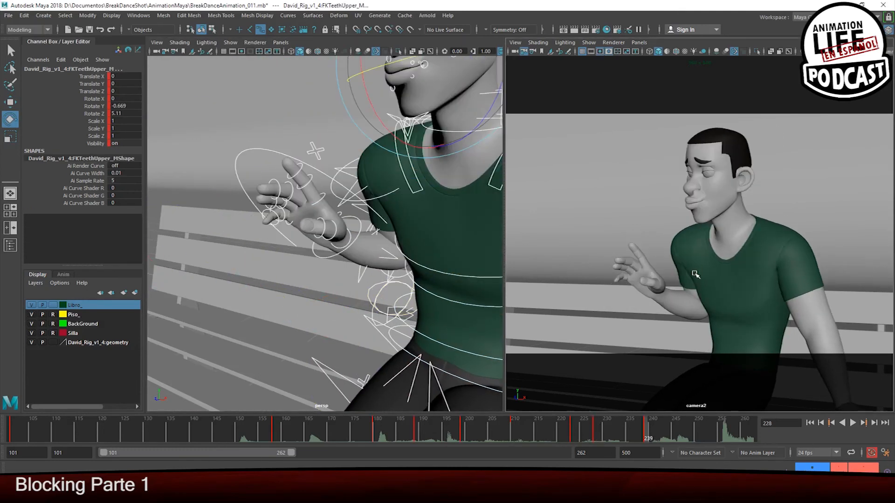
{"action": "key", "text": "period"}
{"action": "left_click", "coordinate": [351, 191]}
{"action": "left_click", "coordinate": [367, 287]}
{"action": "key", "text": "e"}
{"action": "left_click_drag", "start_coordinate": [318, 238], "coordinate": [309, 259]}
{"action": "key", "text": "w"}
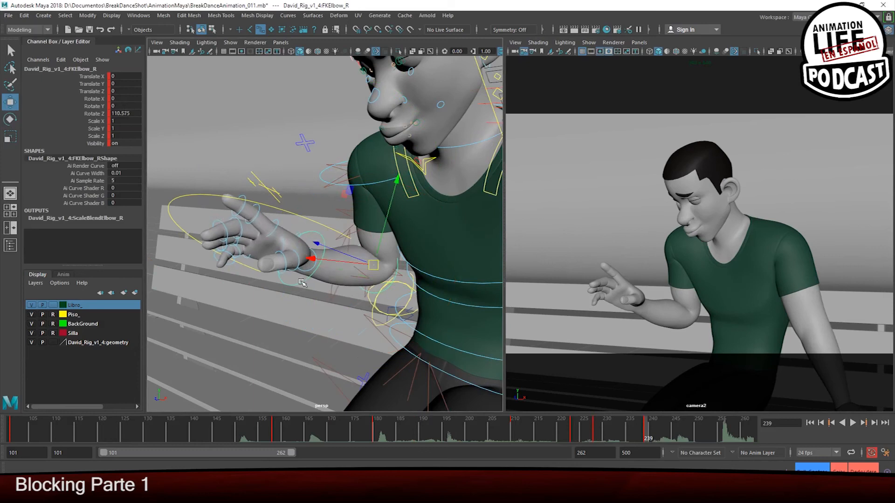
{"action": "left_click_drag", "start_coordinate": [340, 294], "coordinate": [357, 277]}
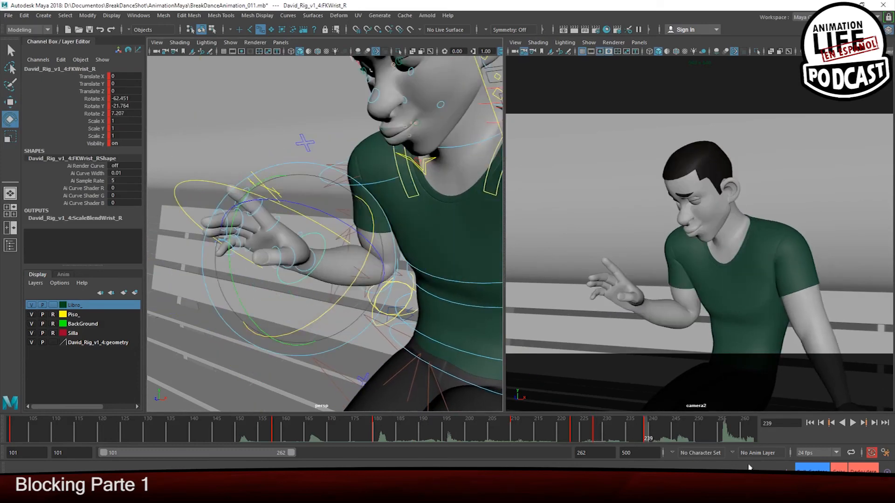
Raise the right forearm at frame 239 and turn the wrist to Rotate X -64.878, Y -25.786, Z 7.194
{"action": "left_click", "coordinate": [812, 468]}
{"action": "key", "text": "comma"}
{"action": "key", "text": "comma"}
{"action": "left_click", "coordinate": [326, 253]}
{"action": "key", "text": "period"}
{"action": "left_click", "coordinate": [340, 253]}
{"action": "key", "text": "period"}
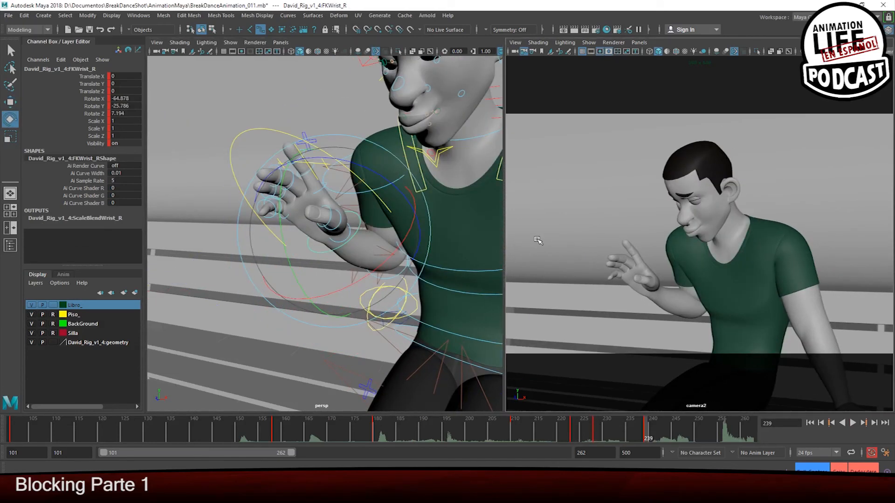
Rotate the right index finger and thumb base joints at frame 228 to reshape the lowered hand
{"action": "key", "text": "period"}
{"action": "left_click", "coordinate": [299, 218]}
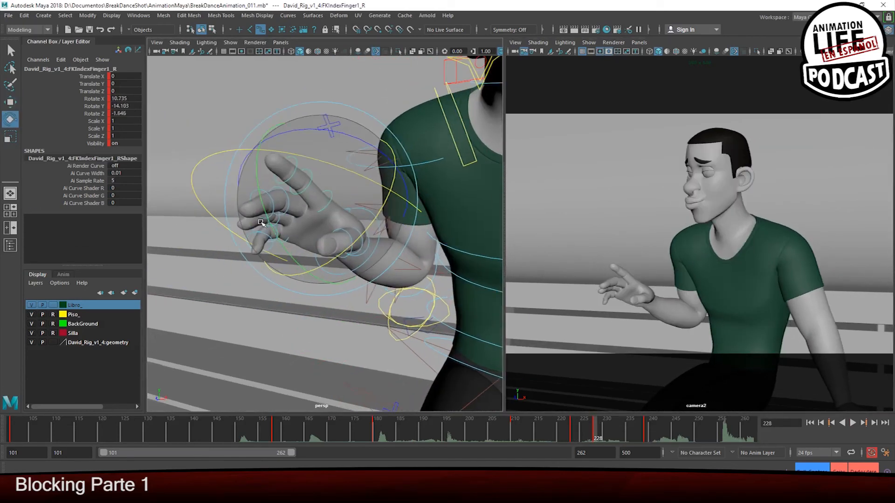
{"action": "left_click_drag", "start_coordinate": [300, 218], "coordinate": [264, 176], "text": "alt"}
{"action": "key", "text": "w"}
{"action": "left_click", "coordinate": [265, 176]}
{"action": "key", "text": "e"}
{"action": "left_click_drag", "start_coordinate": [322, 223], "coordinate": [261, 200], "text": "alt"}
{"action": "left_click", "coordinate": [435, 218]}
{"action": "left_click_drag", "start_coordinate": [410, 224], "coordinate": [396, 233]}
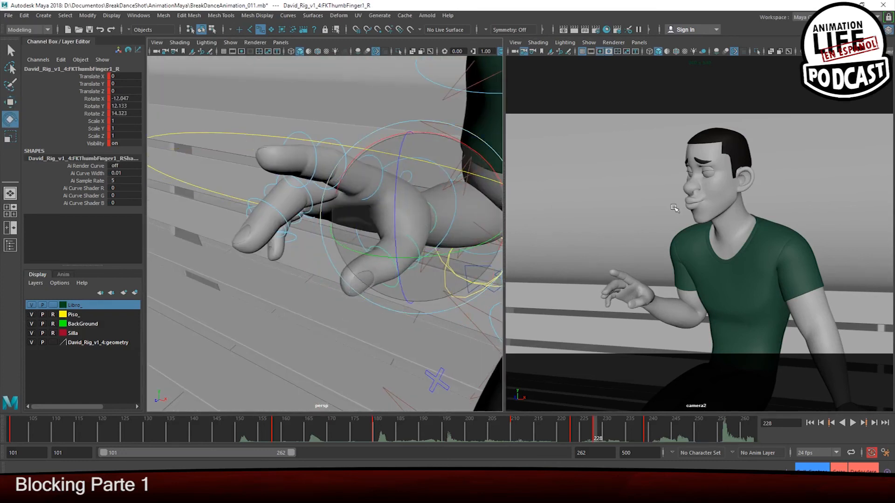
Flip between frame 228 and its neighbouring keys to compare the right-hand poses
{"action": "key", "text": "comma"}
{"action": "key", "text": "period"}
{"action": "key", "text": "comma"}
{"action": "key", "text": "period"}
{"action": "key", "text": "period"}
{"action": "key", "text": "comma"}
{"action": "key", "text": "comma"}
Set the playback range to frames 139 to 412 and select all the character's controls
{"action": "left_click_drag", "start_coordinate": [291, 453], "coordinate": [307, 453]}
{"action": "left_click_drag", "start_coordinate": [104, 452], "coordinate": [146, 453]}
{"action": "left_click_drag", "start_coordinate": [306, 452], "coordinate": [320, 453]}
{"action": "left_click_drag", "start_coordinate": [455, 431], "coordinate": [424, 432]}
{"action": "left_click", "coordinate": [812, 469]}
{"action": "left_click", "coordinate": [454, 427]}
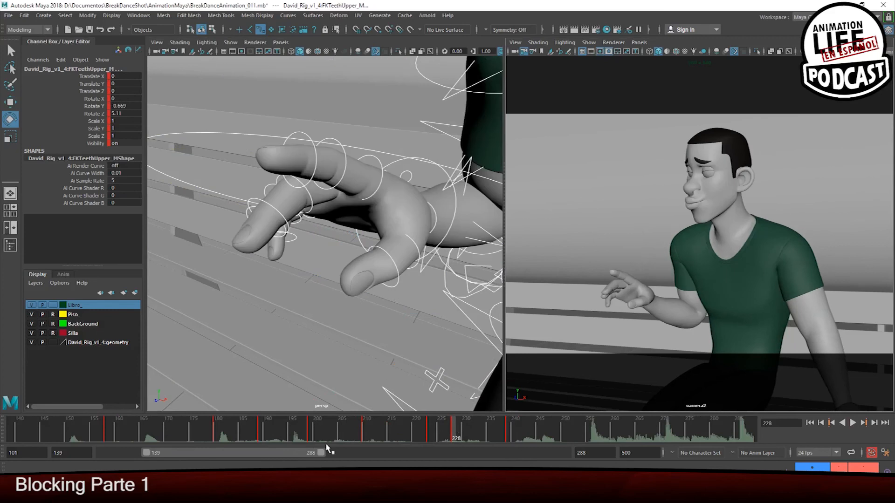
{"action": "left_click_drag", "start_coordinate": [320, 452], "coordinate": [462, 453]}
Copy the raised-head pose from frame 228 to a new key around frame 244 and play back the timing
{"action": "middle_click_drag", "start_coordinate": [254, 431], "coordinate": [432, 430]}
{"action": "left_click_drag", "start_coordinate": [175, 428], "coordinate": [316, 431]}
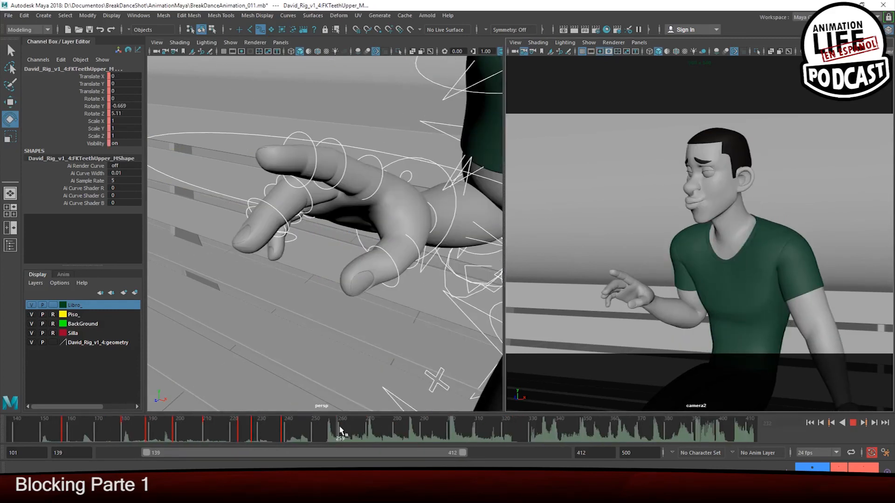
{"action": "key", "text": "alt+v"}
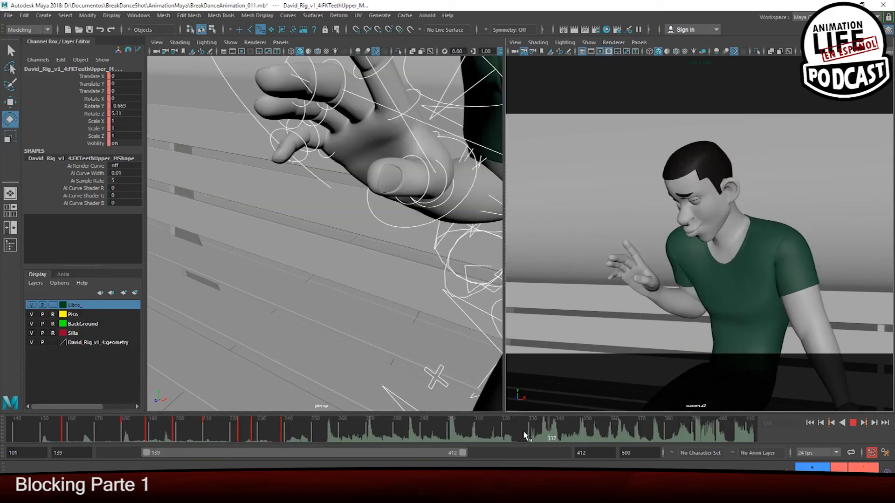
{"action": "left_click_drag", "start_coordinate": [315, 436], "coordinate": [292, 435]}
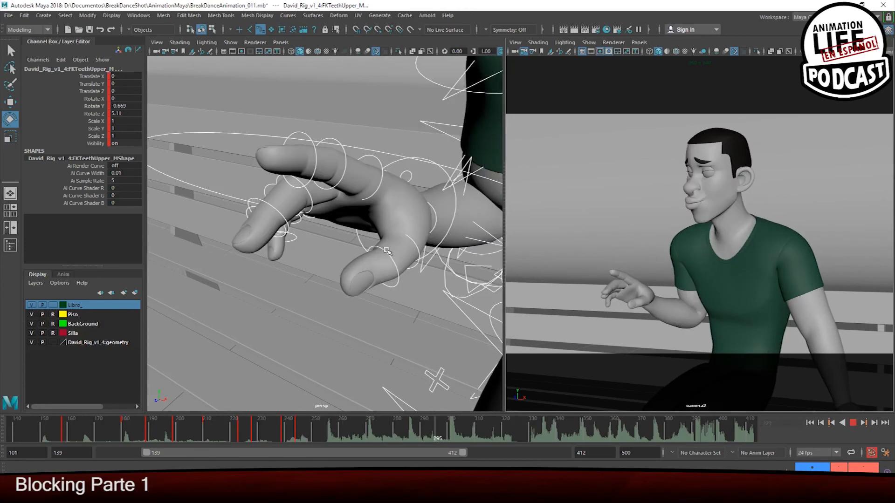
{"action": "key", "text": "alt+v"}
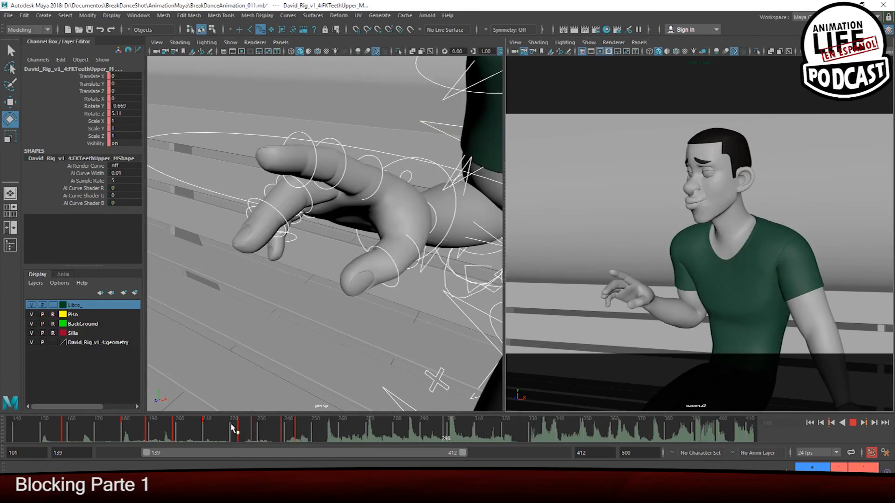
Repeat the lowered-head pose at frame 256 and the raised-head pose shortly after it, and move the frame 209 key to frame 215
{"action": "key", "text": "alt+v"}
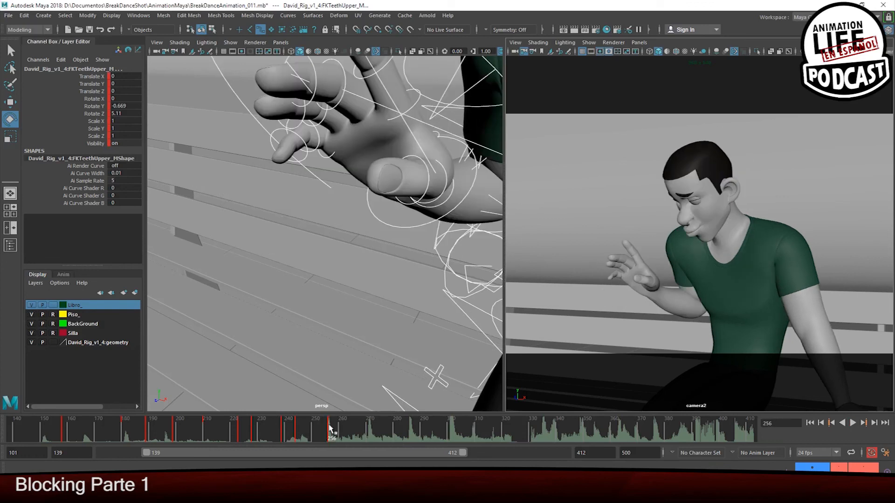
{"action": "key", "text": "alt+v"}
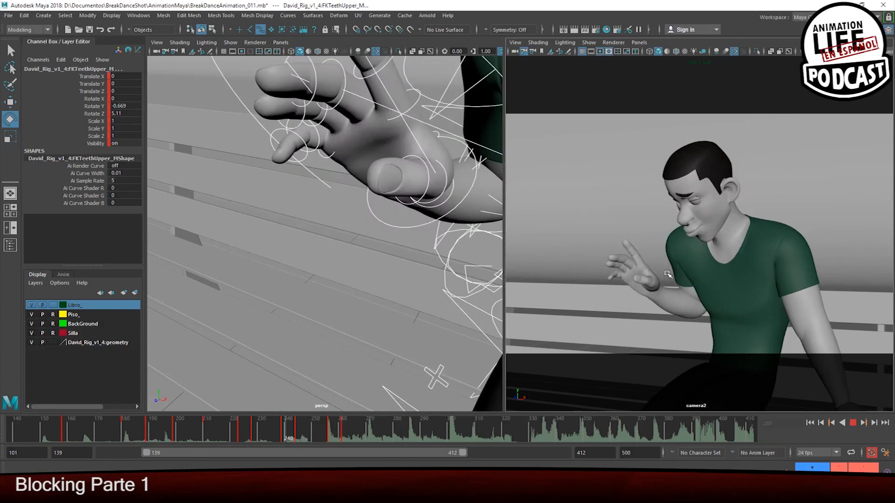
{"action": "left_click_drag", "start_coordinate": [254, 429], "coordinate": [204, 429]}
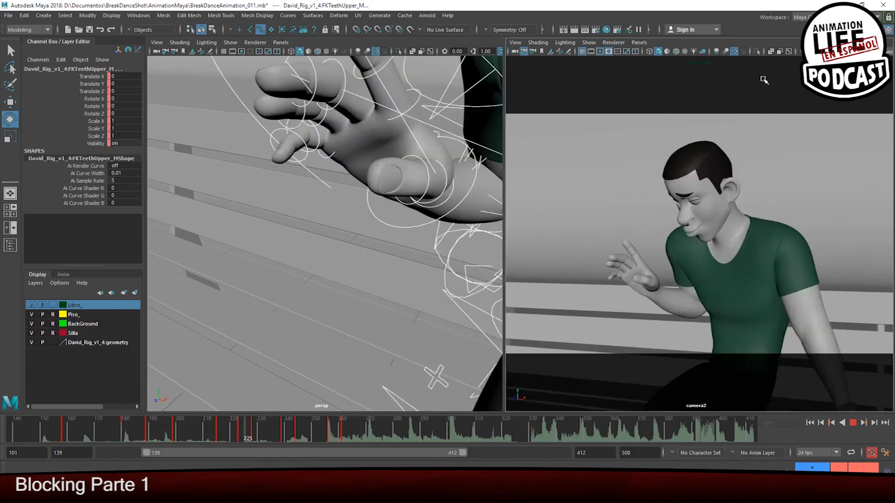
{"action": "key", "text": "alt+v"}
Show the perspective view in wireframe and select the book's control at frame 215
{"action": "scroll", "coordinate": [322, 233], "scroll_direction": "down", "scroll_amount": 8}
{"action": "scroll", "coordinate": [322, 233], "scroll_direction": "up", "scroll_amount": 5}
{"action": "left_click", "coordinate": [276, 273]}
{"action": "key", "text": "w"}
{"action": "left_click", "coordinate": [276, 268]}
{"action": "left_click_drag", "start_coordinate": [276, 267], "coordinate": [388, 173], "text": "alt"}
{"action": "scroll", "coordinate": [345, 261], "scroll_direction": "up", "scroll_amount": 4}
{"action": "key", "text": "4"}
{"action": "left_click", "coordinate": [332, 216]}
{"action": "left_click", "coordinate": [355, 264]}
{"action": "key", "text": "ctrl+z"}
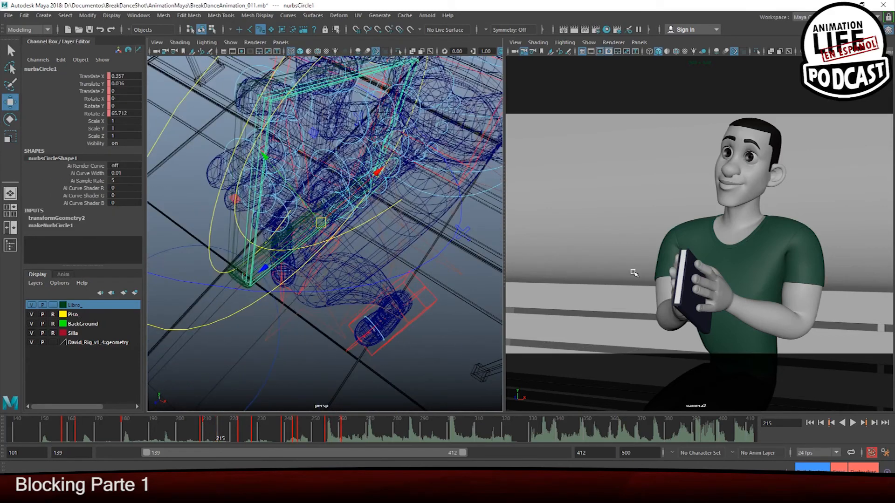
Examine how the book sits against the hands at frames 215 and 223
{"action": "left_click", "coordinate": [203, 425]}
{"action": "left_click_drag", "start_coordinate": [215, 425], "coordinate": [298, 426]}
{"action": "left_click_drag", "start_coordinate": [404, 267], "coordinate": [392, 241], "text": "alt"}
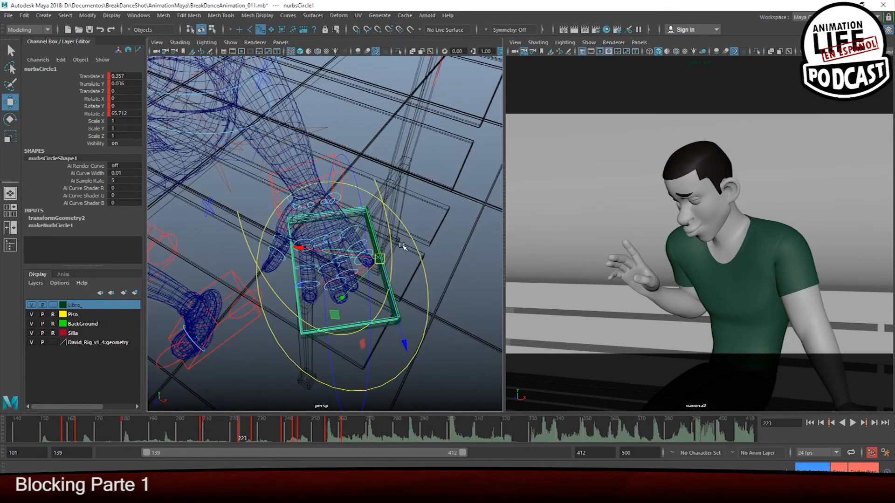
{"action": "left_click", "coordinate": [393, 241]}
{"action": "left_click", "coordinate": [219, 427]}
{"action": "left_click_drag", "start_coordinate": [289, 280], "coordinate": [309, 253], "text": "alt"}
{"action": "right_click_drag", "start_coordinate": [309, 253], "coordinate": [359, 261], "text": "alt"}
{"action": "left_click_drag", "start_coordinate": [359, 261], "coordinate": [336, 279], "text": "alt"}
{"action": "left_click", "coordinate": [336, 279]}
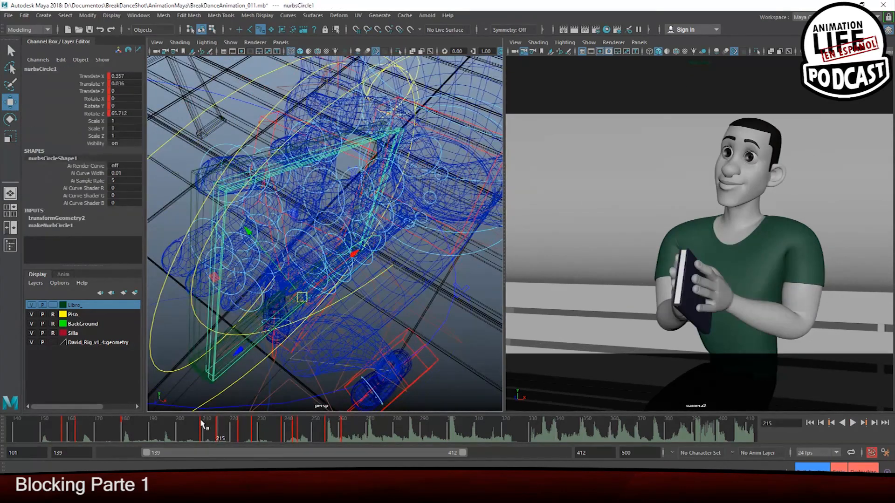
Delete the book control's keys at frames 209 and 158
{"action": "left_click", "coordinate": [205, 422]}
{"action": "left_click", "coordinate": [66, 426]}
{"action": "right_click", "coordinate": [70, 427]}
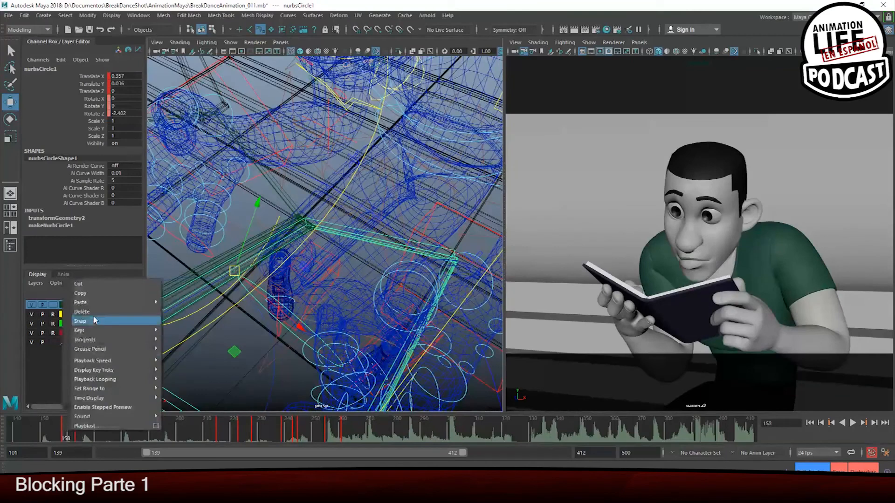
{"action": "left_click", "coordinate": [355, 315]}
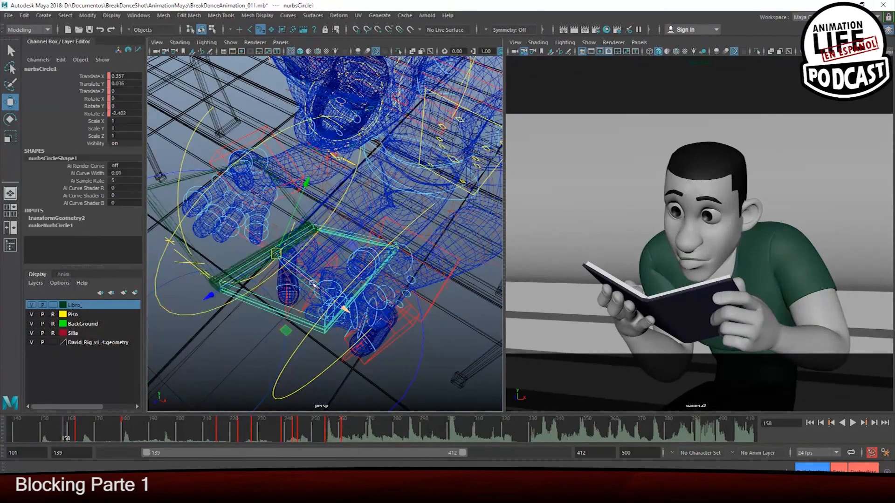
{"action": "left_click", "coordinate": [236, 427]}
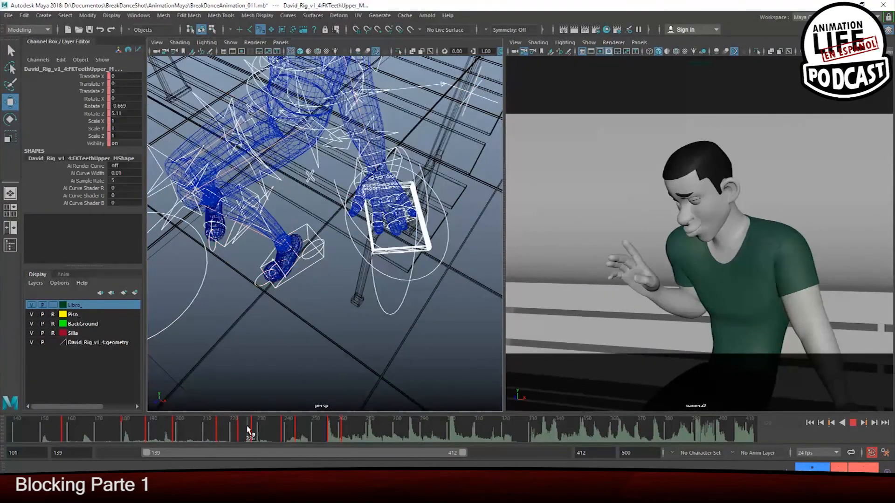
Select all the controls' pose keys from about frame 198 onward and shift them about 10 frames later, checking the playback
{"action": "left_click_drag", "start_coordinate": [248, 428], "coordinate": [52, 429]}
{"action": "key", "text": "alt+v"}
{"action": "key", "text": "alt+v"}
{"action": "left_click", "coordinate": [173, 434], "text": "shift"}
{"action": "left_click_drag", "start_coordinate": [173, 433], "coordinate": [351, 434]}
{"action": "key", "text": "alt+v"}
{"action": "key", "text": "alt+v"}
{"action": "left_click", "coordinate": [238, 433]}
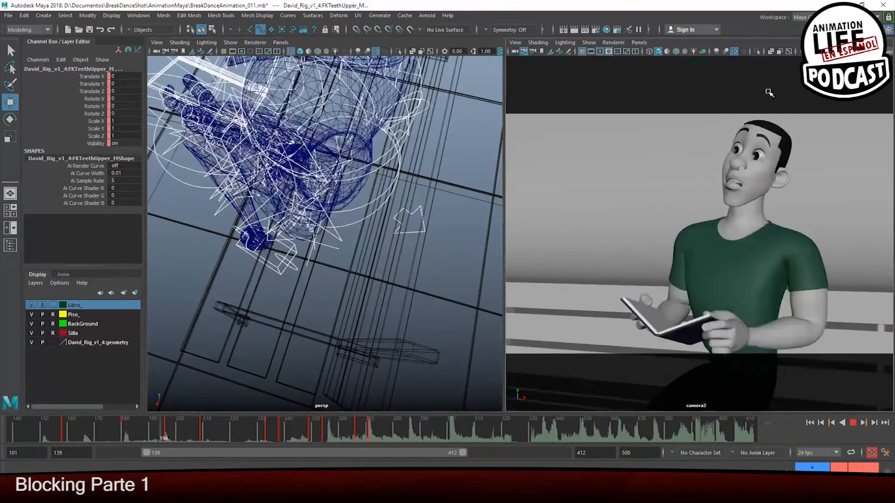
Hold the frame 180 pose by copying it to a new key on all controls around frame 193
{"action": "left_click", "coordinate": [317, 428]}
{"action": "left_click_drag", "start_coordinate": [249, 433], "coordinate": [162, 427]}
{"action": "left_click", "coordinate": [201, 432]}
{"action": "left_click", "coordinate": [122, 431]}
{"action": "middle_click_drag", "start_coordinate": [122, 432], "coordinate": [156, 428]}
{"action": "key", "text": "s"}
Move the eye aim control at frame 202 to about Translate X 0.66, Y -1.67 to redirect the character's gaze
{"action": "left_click", "coordinate": [182, 432]}
{"action": "left_click_drag", "start_coordinate": [298, 243], "coordinate": [345, 196], "text": "alt"}
{"action": "left_click", "coordinate": [252, 216]}
{"action": "left_click_drag", "start_coordinate": [243, 231], "coordinate": [263, 208]}
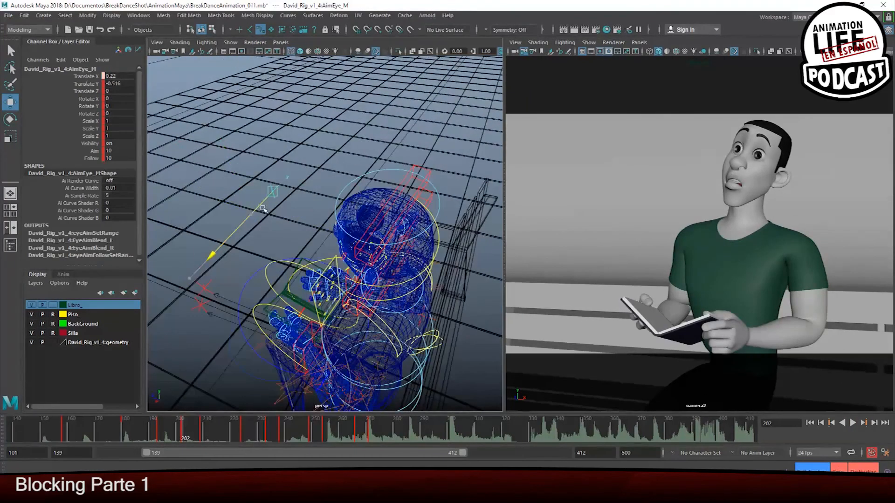
{"action": "mouse_move", "coordinate": [186, 430]}
{"action": "left_mouse_down"}
{"action": "mouse_move", "coordinate": [158, 429]}
{"action": "mouse_move", "coordinate": [182, 430]}
{"action": "left_mouse_up"}
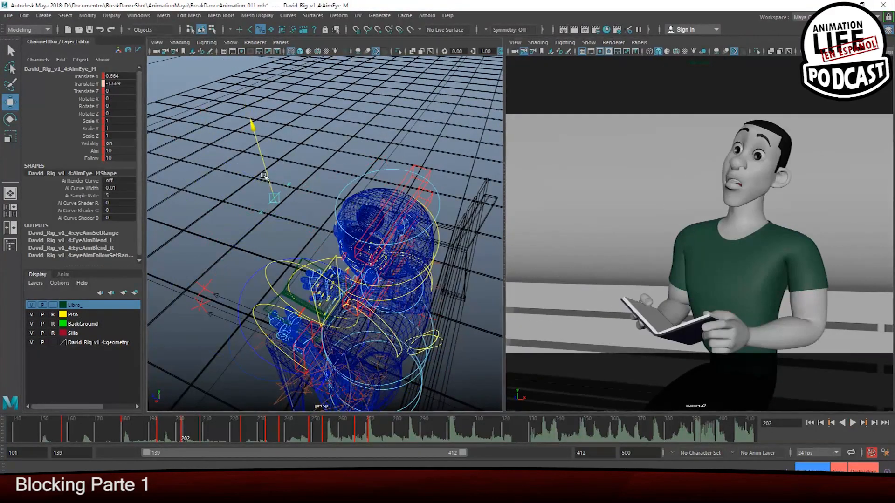
Shift the head-bob pose keys after about frame 224 roughly 16 frames later and review the whole sequence's timing
{"action": "left_click", "coordinate": [152, 430]}
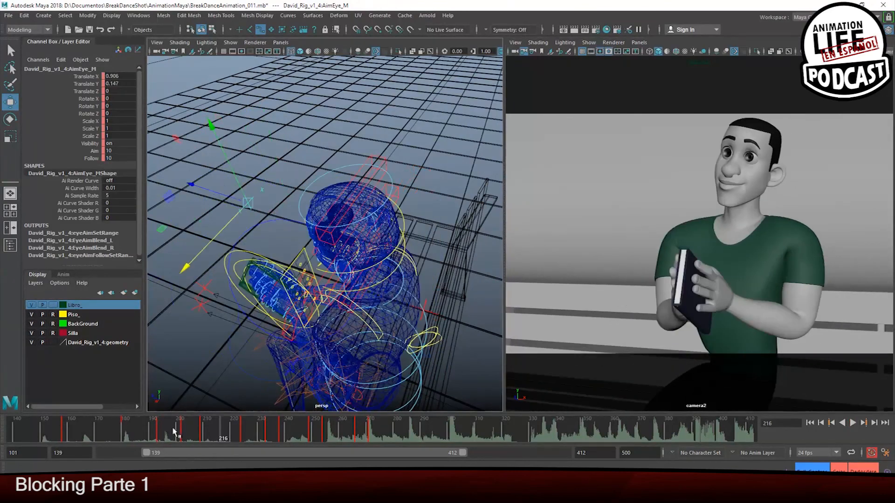
{"action": "left_click_drag", "start_coordinate": [67, 423], "coordinate": [191, 431]}
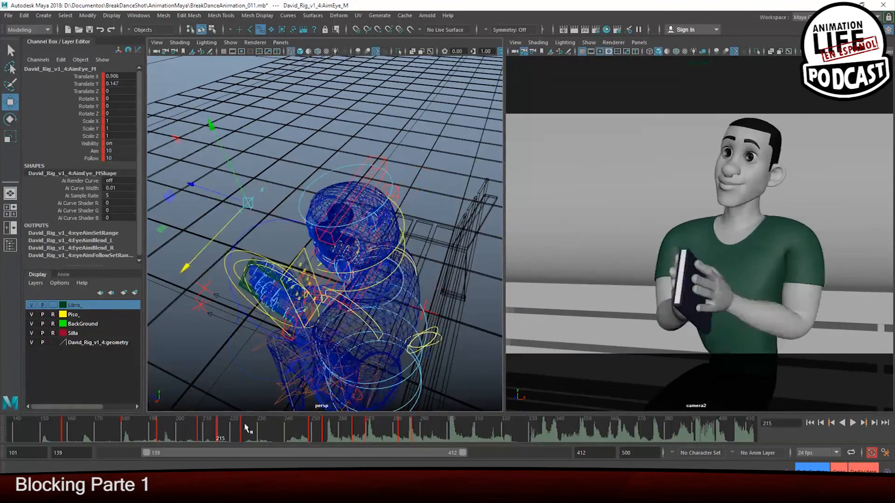
{"action": "left_click_drag", "start_coordinate": [245, 436], "coordinate": [288, 436]}
{"action": "left_click", "coordinate": [258, 432]}
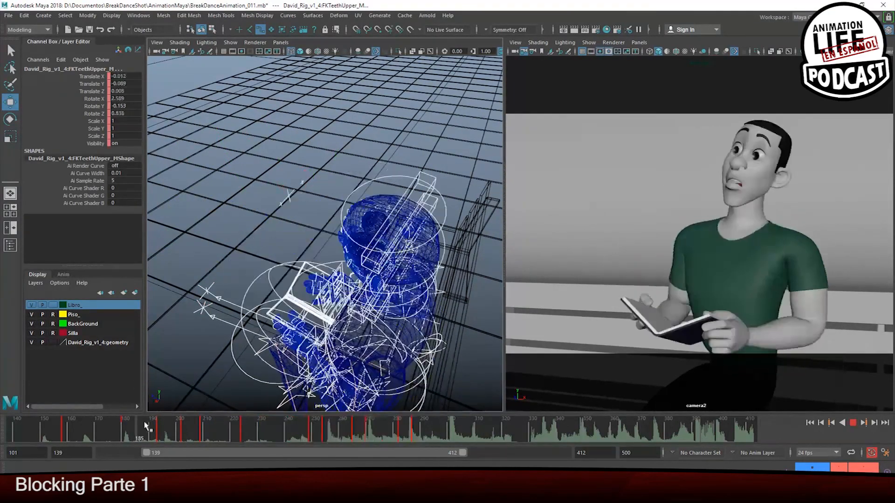
Retime the pose keys between about frames 190 and 230, spreading them out to about frames 191, 205 and 224
{"action": "left_click_drag", "start_coordinate": [192, 436], "coordinate": [205, 435]}
{"action": "left_click_drag", "start_coordinate": [152, 436], "coordinate": [276, 437]}
{"action": "left_click_drag", "start_coordinate": [257, 438], "coordinate": [277, 430]}
{"action": "right_click", "coordinate": [292, 426]}
{"action": "left_click", "coordinate": [305, 311]}
Play the sequence repeatedly from frame 139 to review the spacing of the book and head poses against the audio
{"action": "key", "text": "alt+v"}
{"action": "key", "text": "alt+v"}
{"action": "key", "text": "alt+v"}
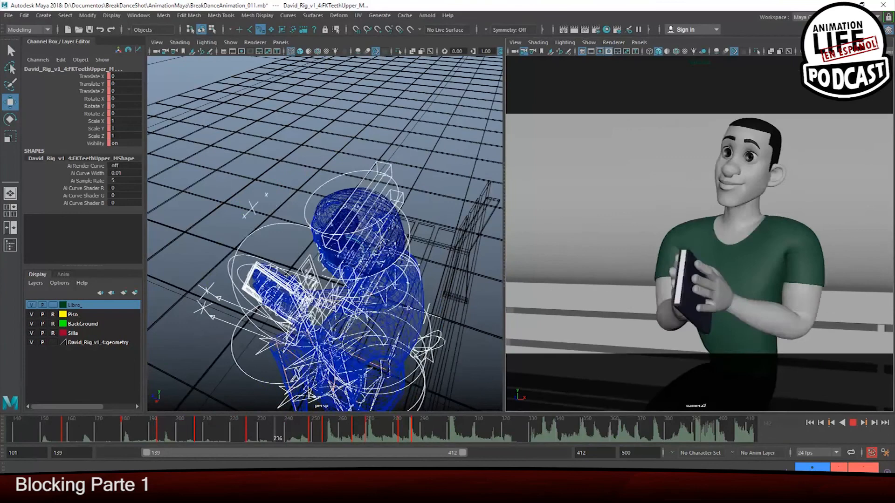
{"action": "key", "text": "alt+v"}
{"action": "key", "text": "alt+v"}
{"action": "key", "text": "alt+v"}
{"action": "left_click", "coordinate": [16, 436]}
{"action": "key", "text": "alt+v"}
{"action": "key", "text": "alt+v"}
{"action": "key", "text": "alt+v"}
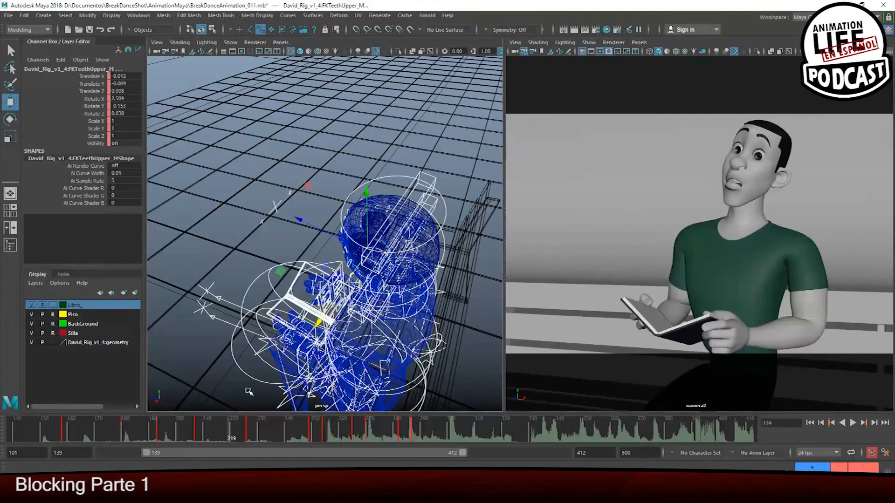
Pull the retimed pose keys a few frames earlier, to about frames 189, 201 and 222, and replay the sequence from its start
{"action": "mouse_move", "coordinate": [195, 435]}
{"action": "left_mouse_down"}
{"action": "mouse_move", "coordinate": [248, 430]}
{"action": "mouse_move", "coordinate": [241, 435]}
{"action": "left_mouse_up"}
{"action": "left_click", "coordinate": [218, 435], "text": "shift"}
{"action": "left_click", "coordinate": [20, 434]}
{"action": "key", "text": "alt+v"}
{"action": "key", "text": "alt+v"}
{"action": "left_click", "coordinate": [20, 433]}
{"action": "key", "text": "alt+v"}
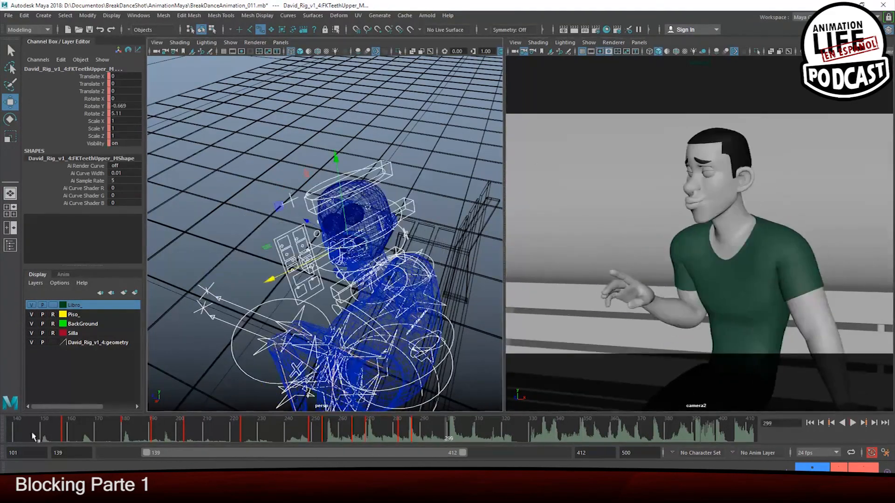